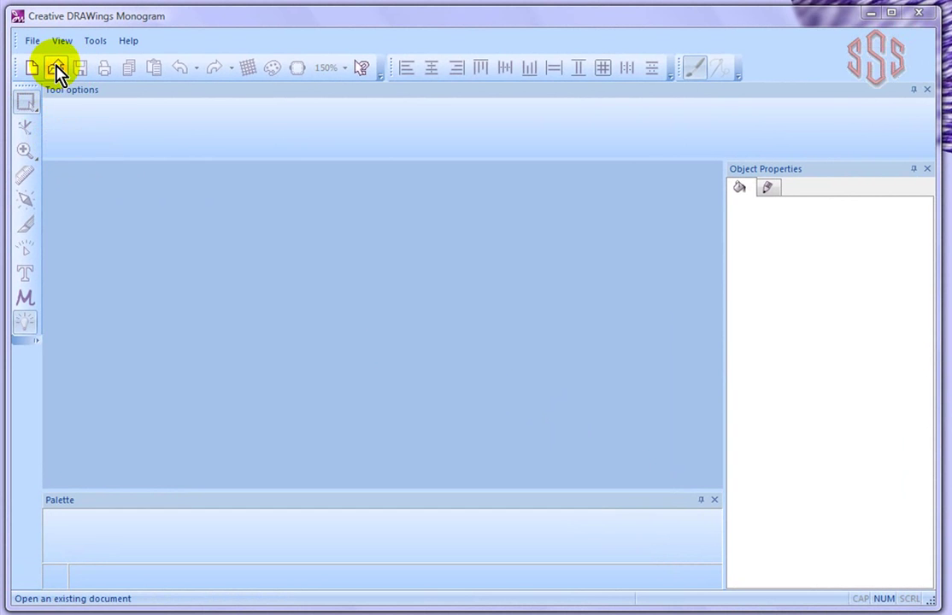
# Open the sample design 4.Draw from the Creative Monogram Samples folder.
pyautogui.click(56, 68)
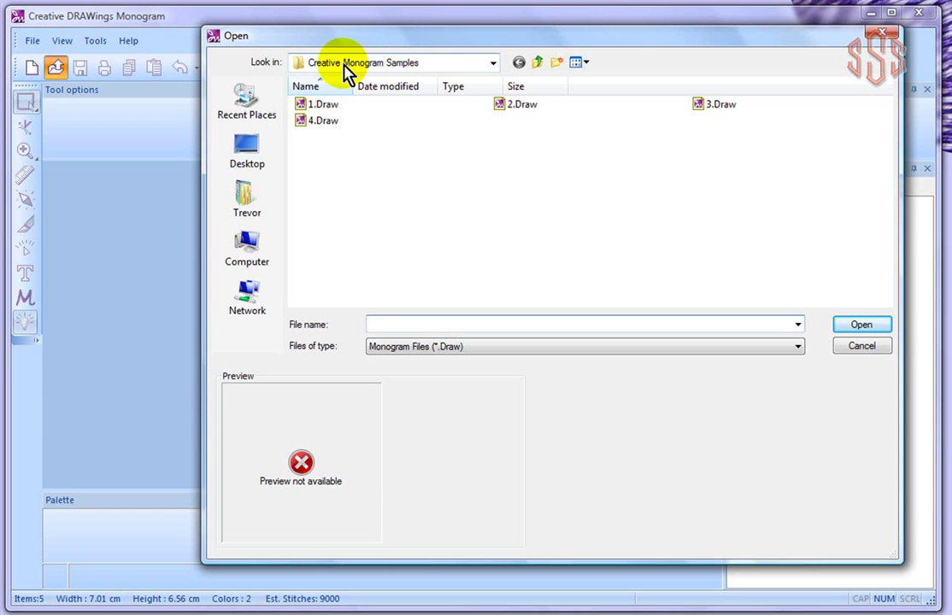
pyautogui.click(494, 65)
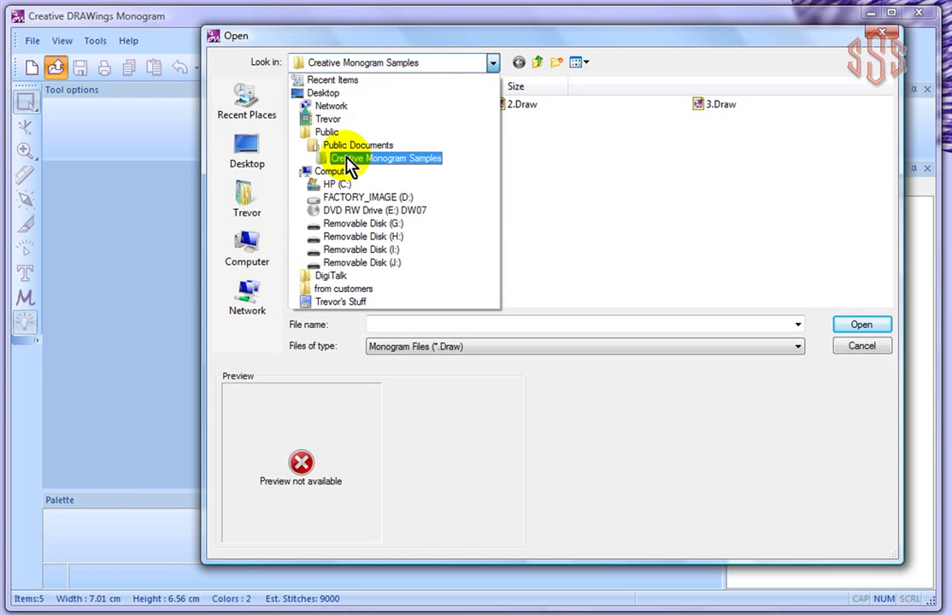
pyautogui.click(405, 160)
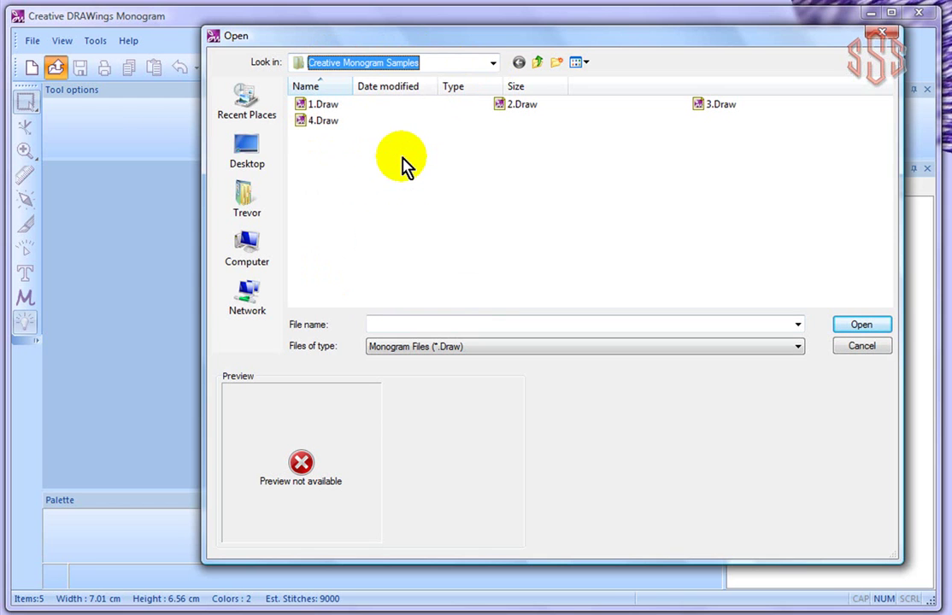
pyautogui.click(325, 124)
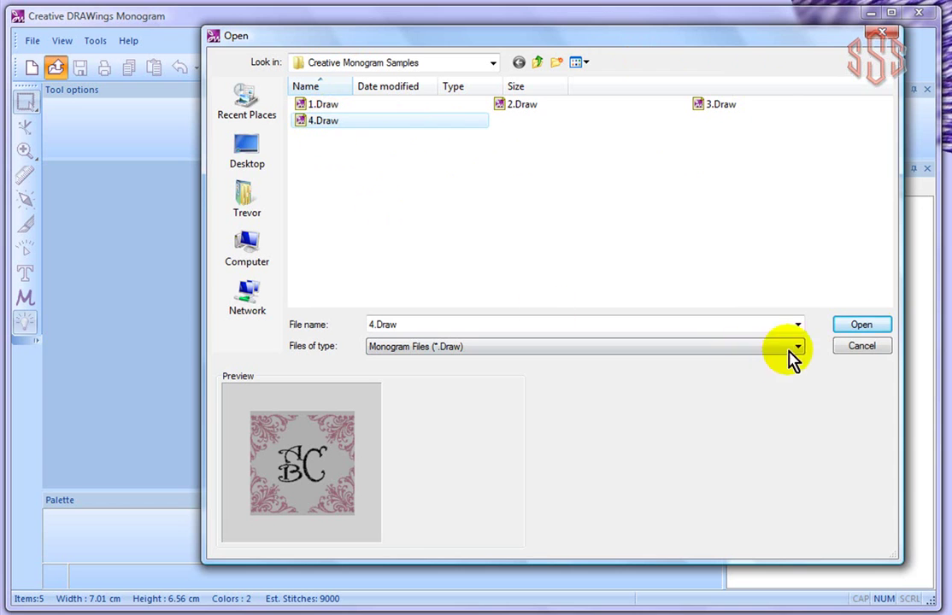
pyautogui.click(862, 325)
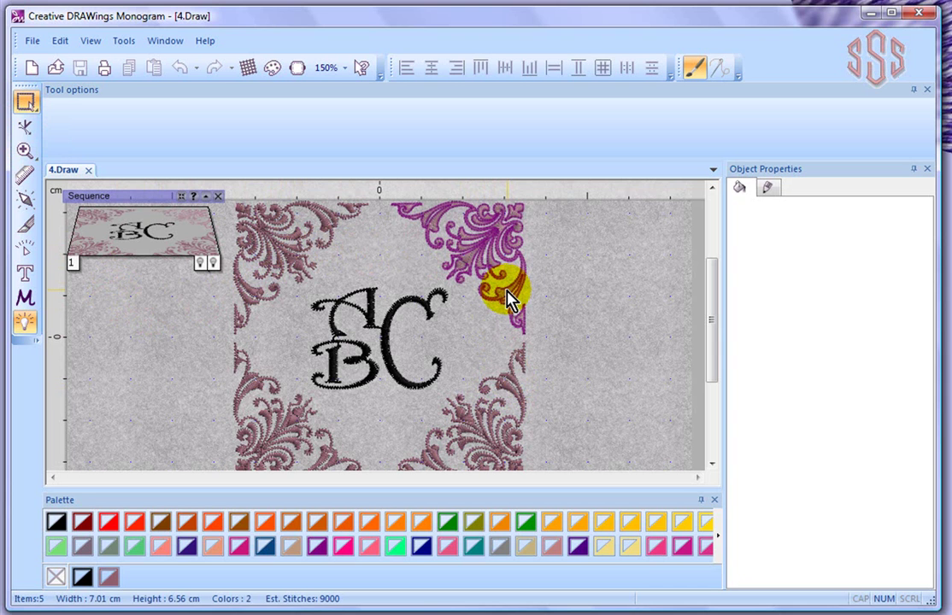
# Select the upper-right corner ornament, switch the selection to the upper-left ornament, and clear the selection.
pyautogui.click(510, 299)
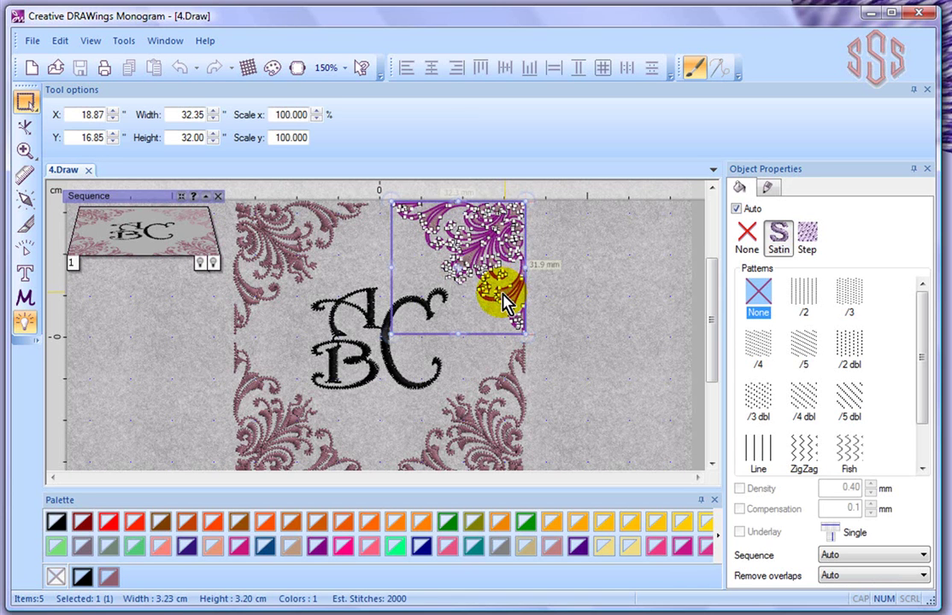
pyautogui.click(294, 272)
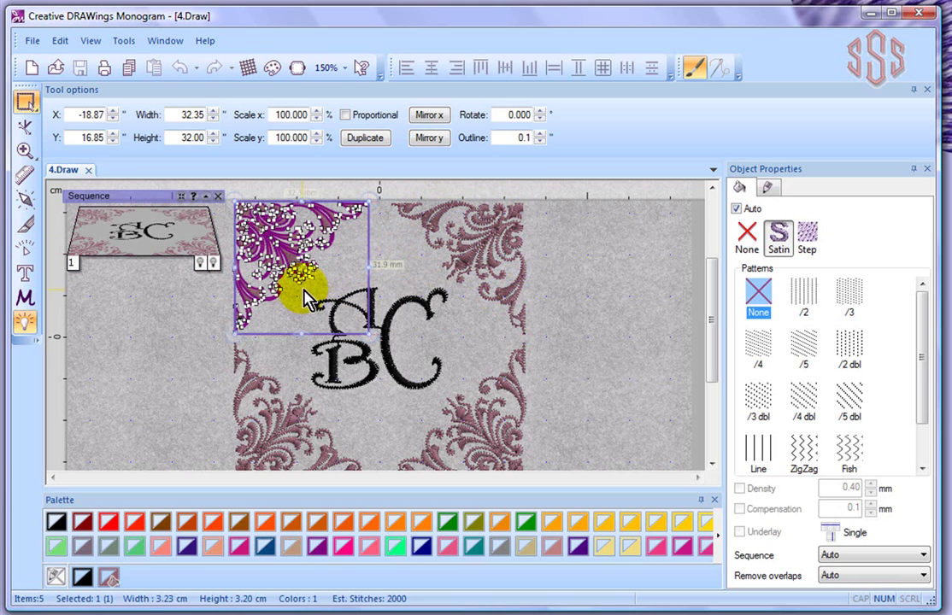
pyautogui.click(150, 327)
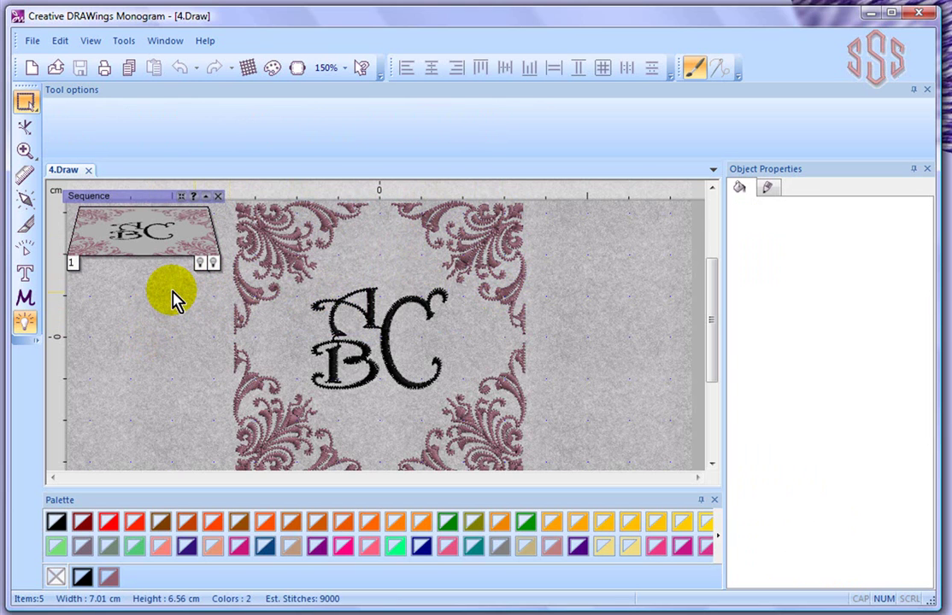
# Select both lower corner ornaments with a selection rectangle, move them down about 10 mm, and deselect them.
pyautogui.scroll(-4, 169, 303)
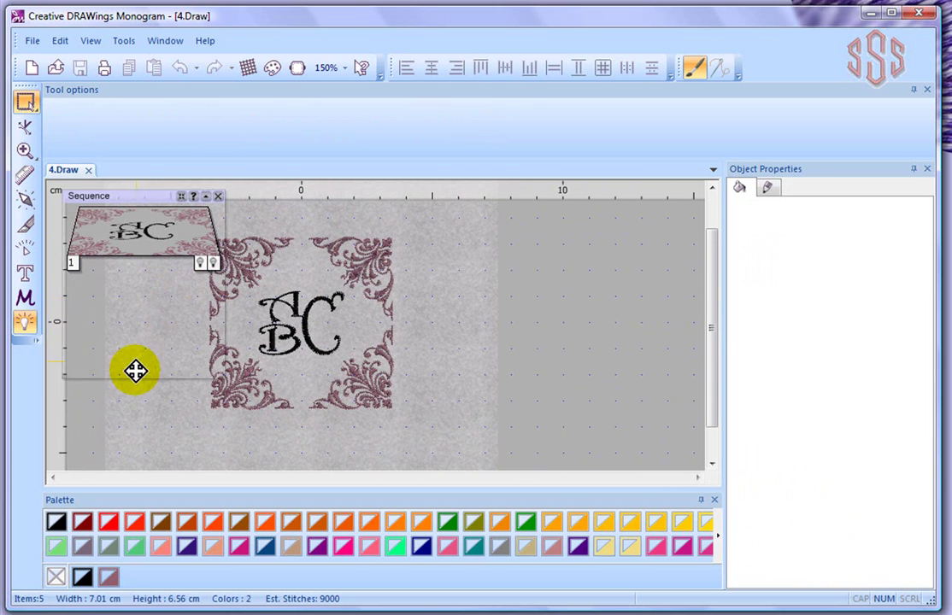
pyautogui.click(170, 362)
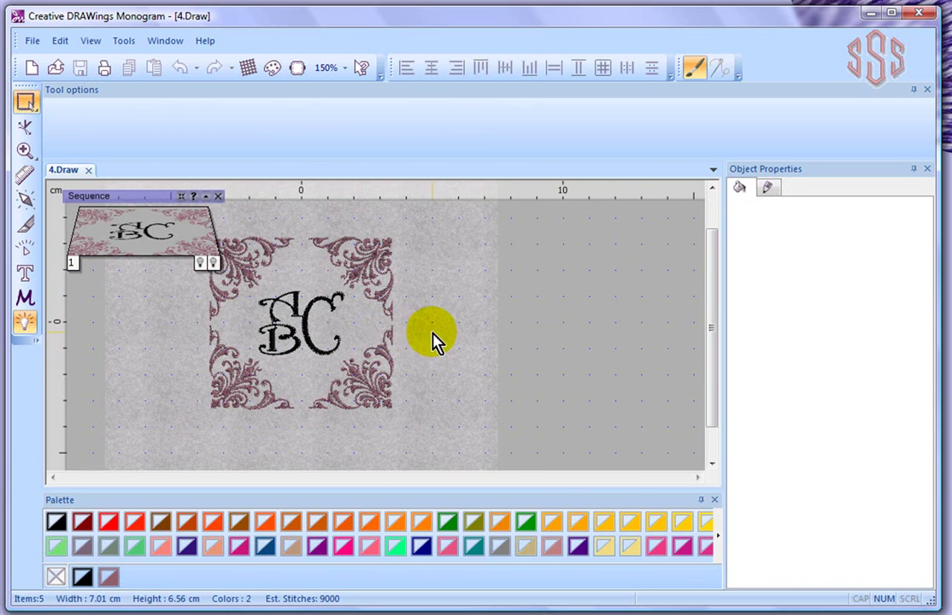
pyautogui.moveTo(434, 315); pyautogui.dragTo(303, 440)
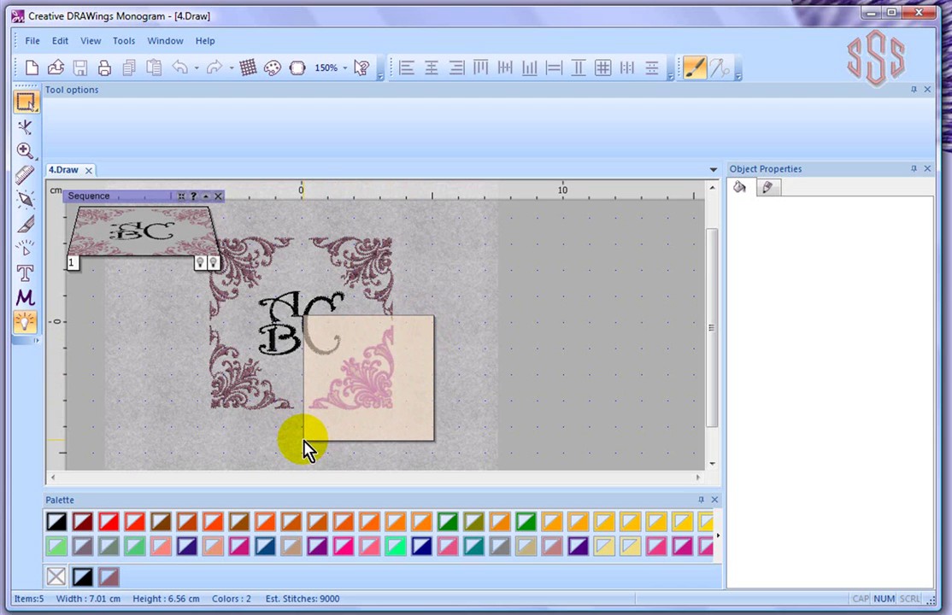
pyautogui.moveTo(303, 440); pyautogui.dragTo(187, 434)
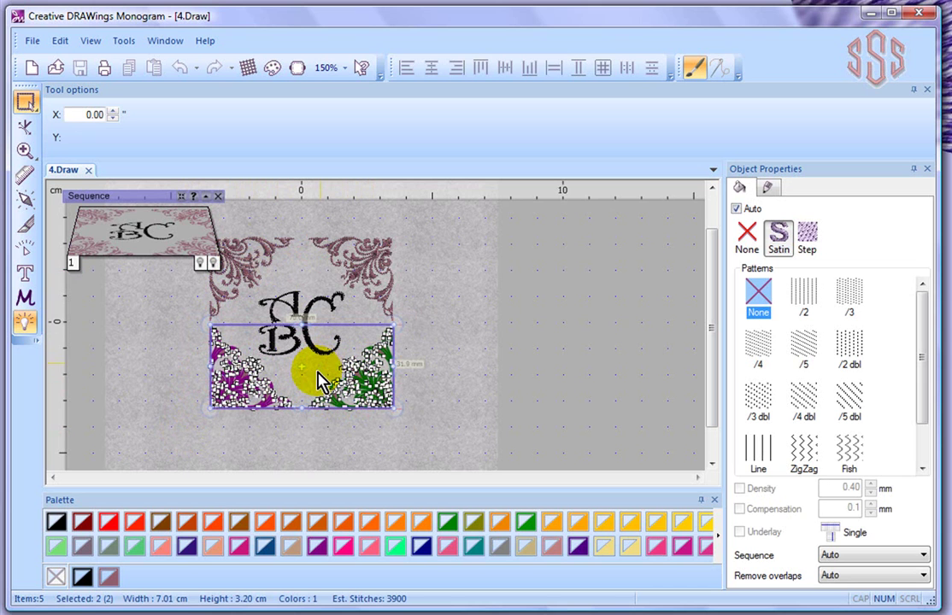
pyautogui.moveTo(314, 373)
pyautogui.mouseDown()
pyautogui.moveTo(313, 395)
pyautogui.moveTo(317, 385)
pyautogui.mouseUp()
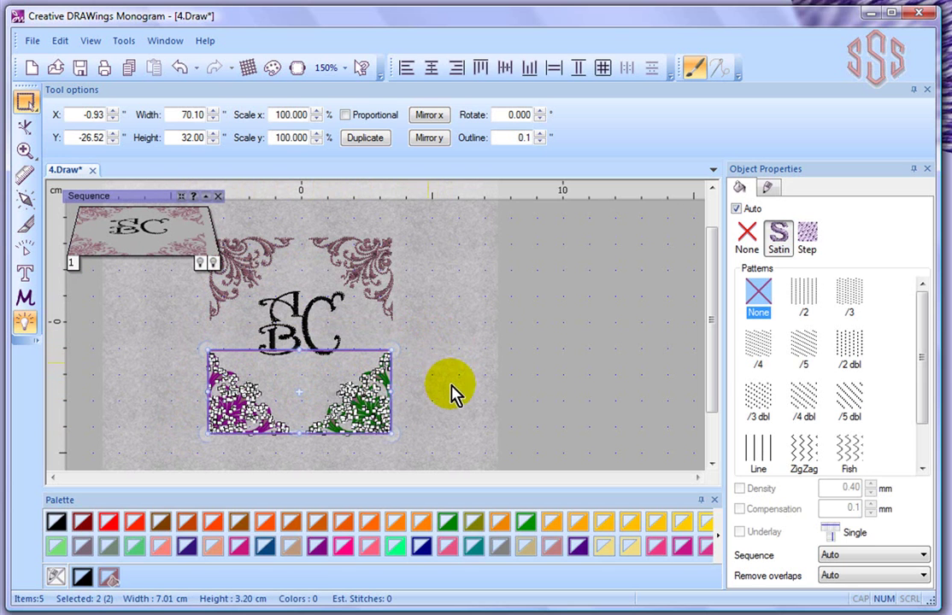
pyautogui.click(445, 361)
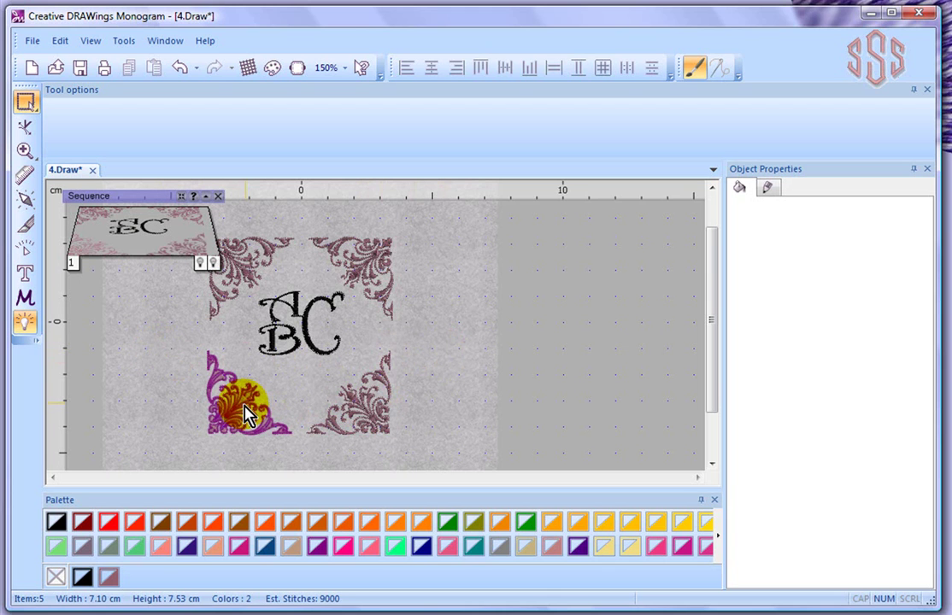
# Build a multiple selection of the lower-right, lower-left and upper-left ornaments one by one, and clear it.
pyautogui.click(382, 386)
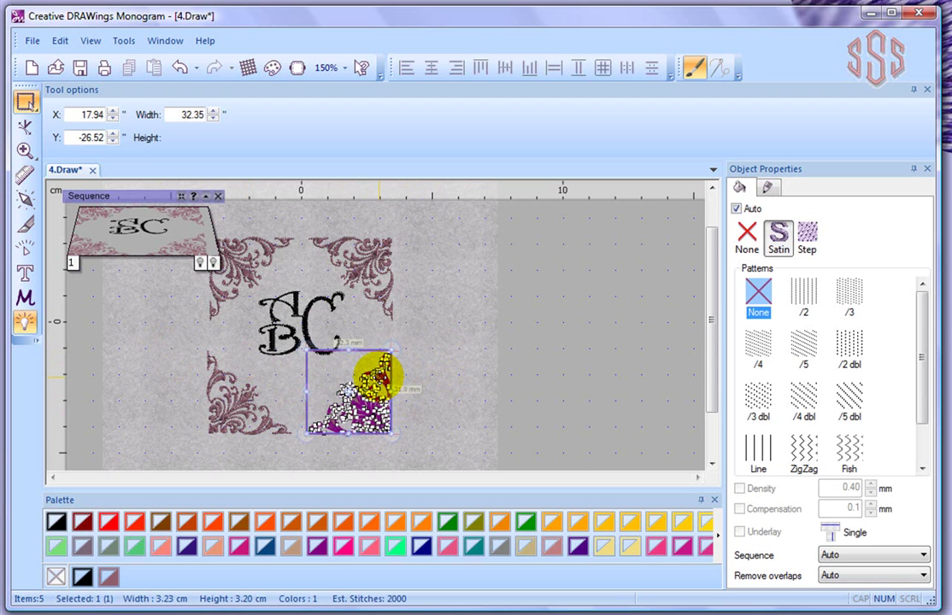
pyautogui.keyDown('shift'); pyautogui.click(248, 402); pyautogui.keyUp('shift')
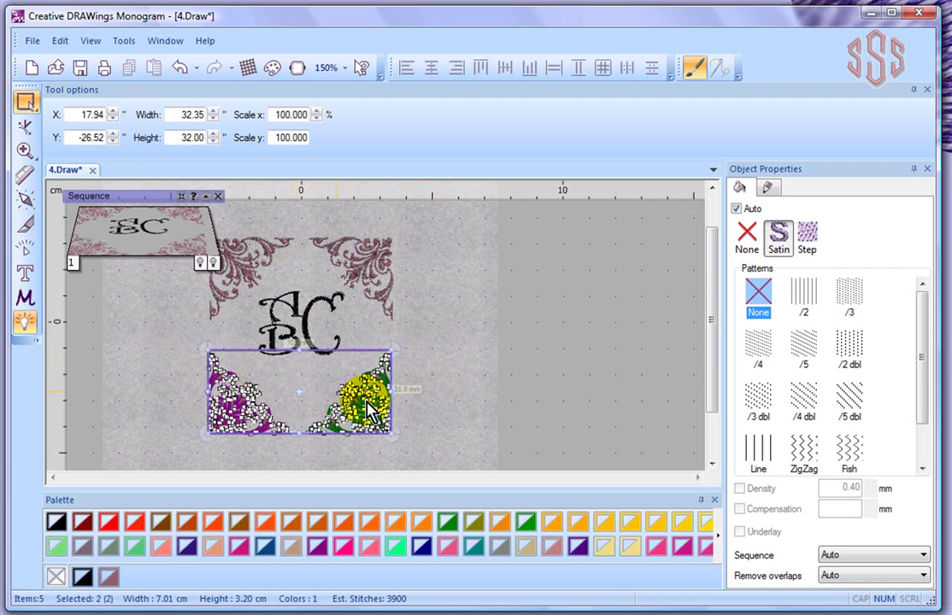
pyautogui.keyDown('shift'); pyautogui.click(245, 272); pyautogui.keyUp('shift')
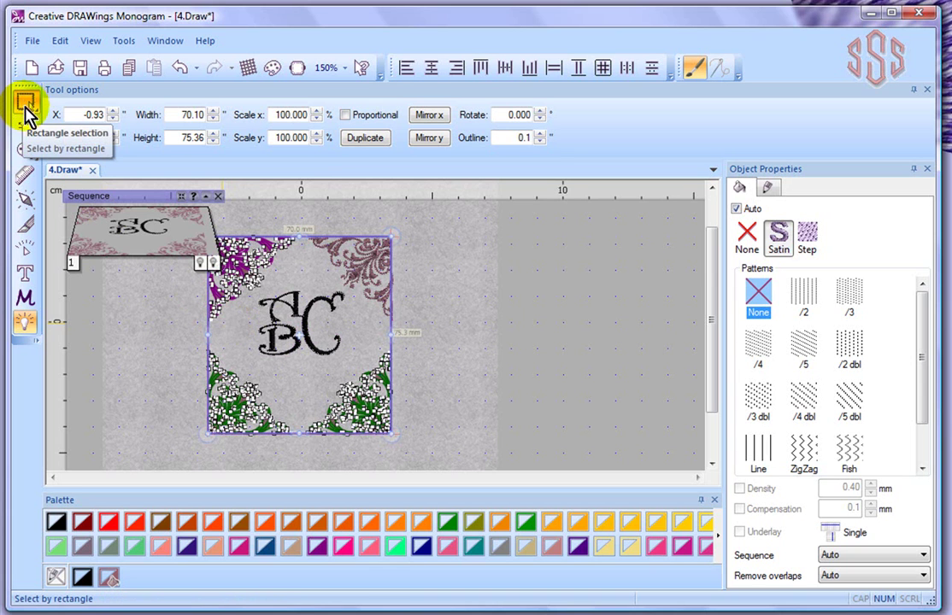
pyautogui.click(436, 256)
# Select both right-hand corner ornaments by enclosing them completely in a selection rectangle, and clear the selection.
pyautogui.click(385, 263)
pyautogui.click(442, 229)
pyautogui.moveTo(444, 225); pyautogui.dragTo(459, 270)
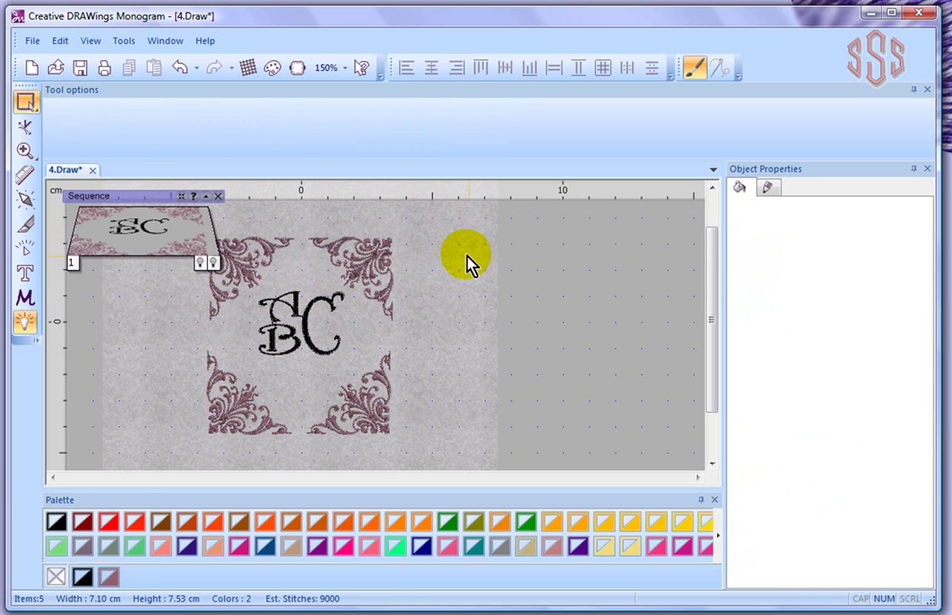
pyautogui.moveTo(455, 225); pyautogui.dragTo(295, 300)
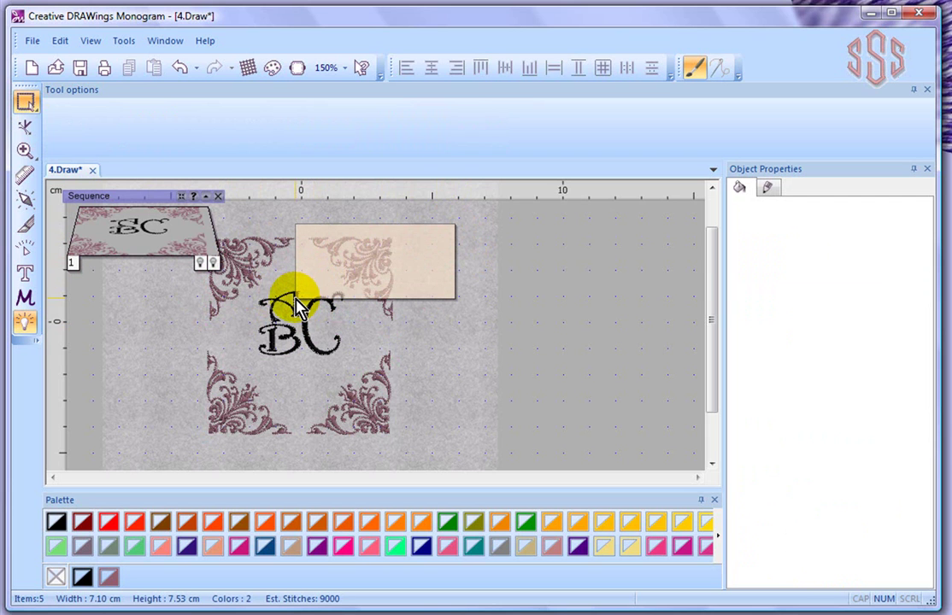
pyautogui.moveTo(295, 306); pyautogui.dragTo(280, 391)
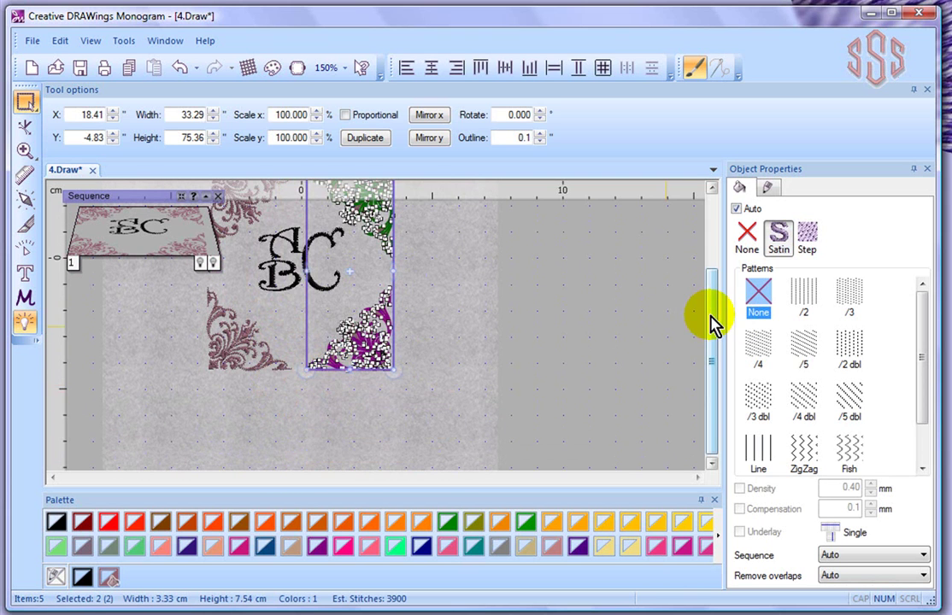
pyautogui.moveTo(716, 312); pyautogui.dragTo(716, 298)
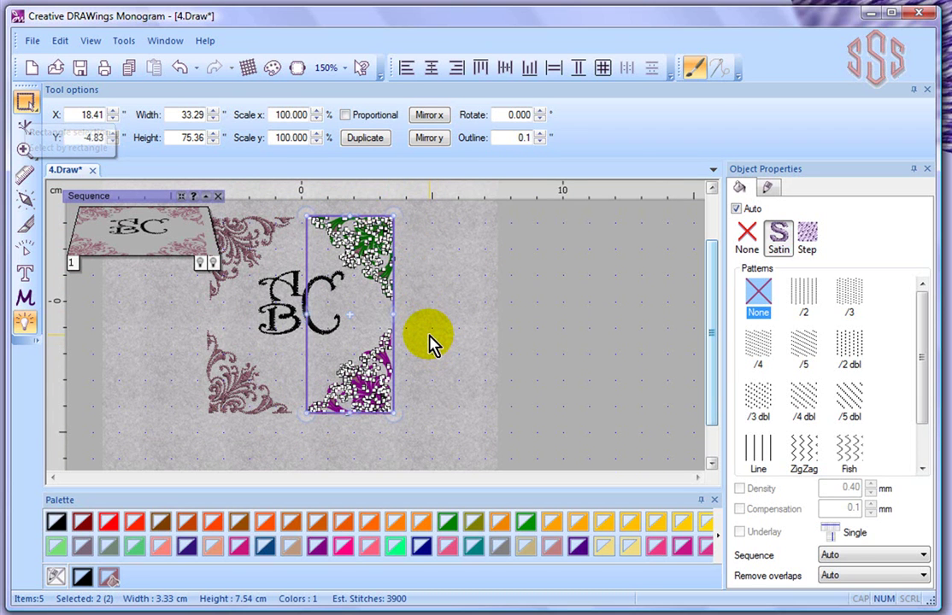
pyautogui.click(432, 380)
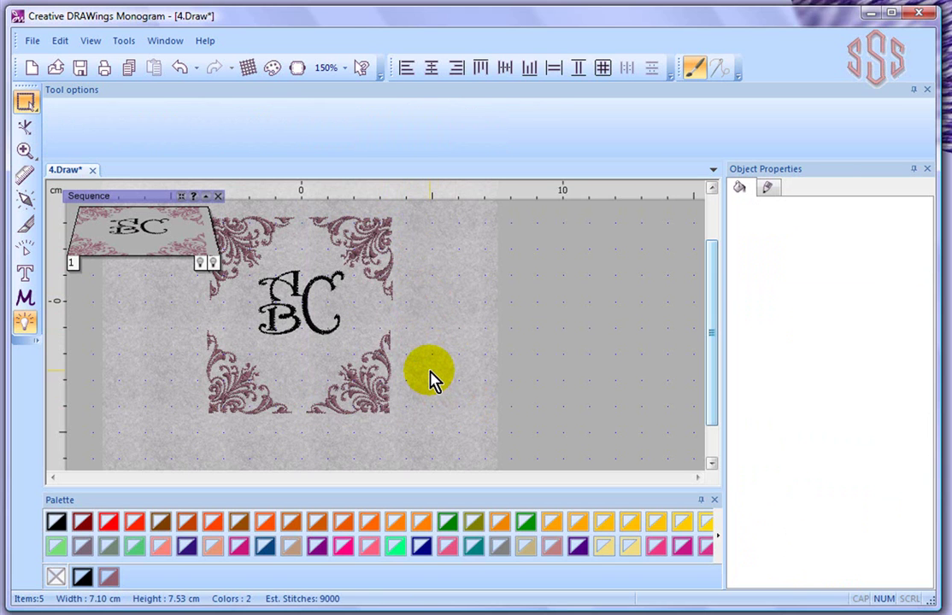
# Move the lower-right corner ornament outward to about X 45.31, Y -25.47.
pyautogui.click(375, 400)
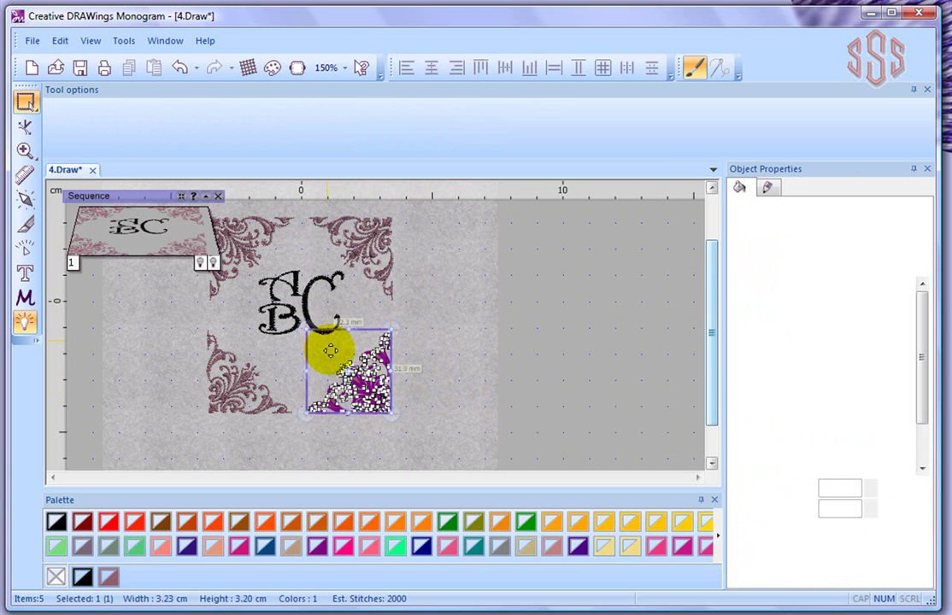
pyautogui.scroll(3, 338, 363)
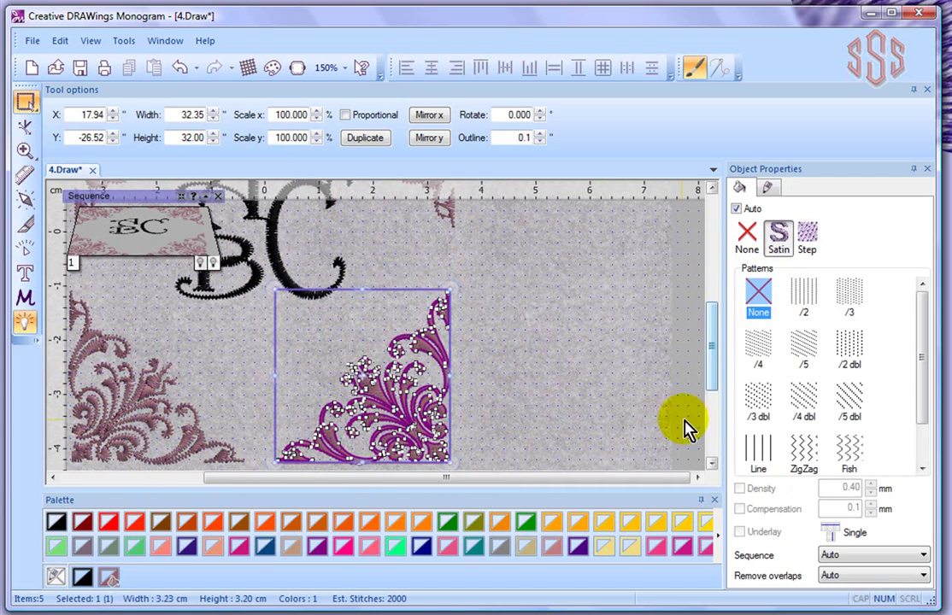
pyautogui.moveTo(709, 366); pyautogui.dragTo(709, 385)
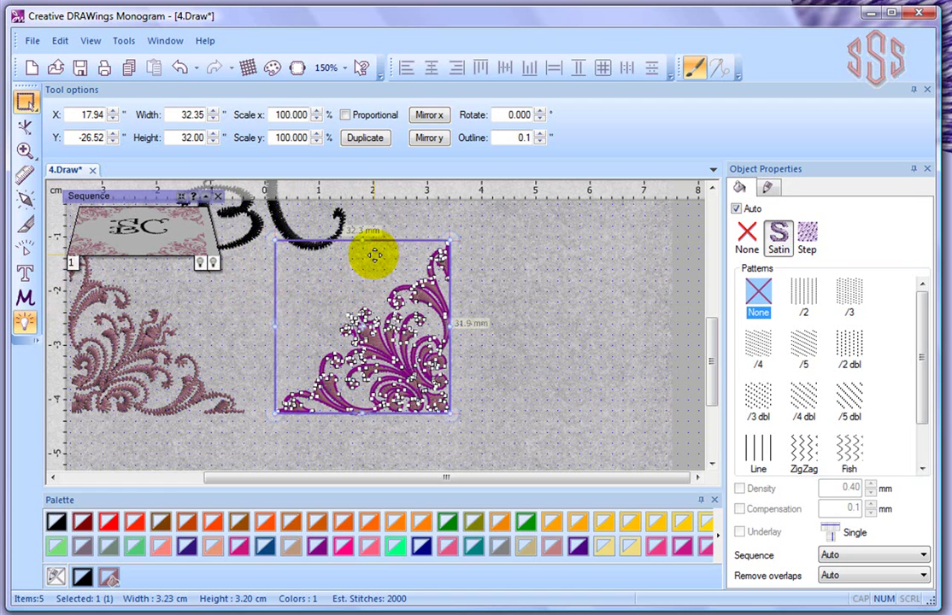
pyautogui.moveTo(377, 254); pyautogui.dragTo(523, 248)
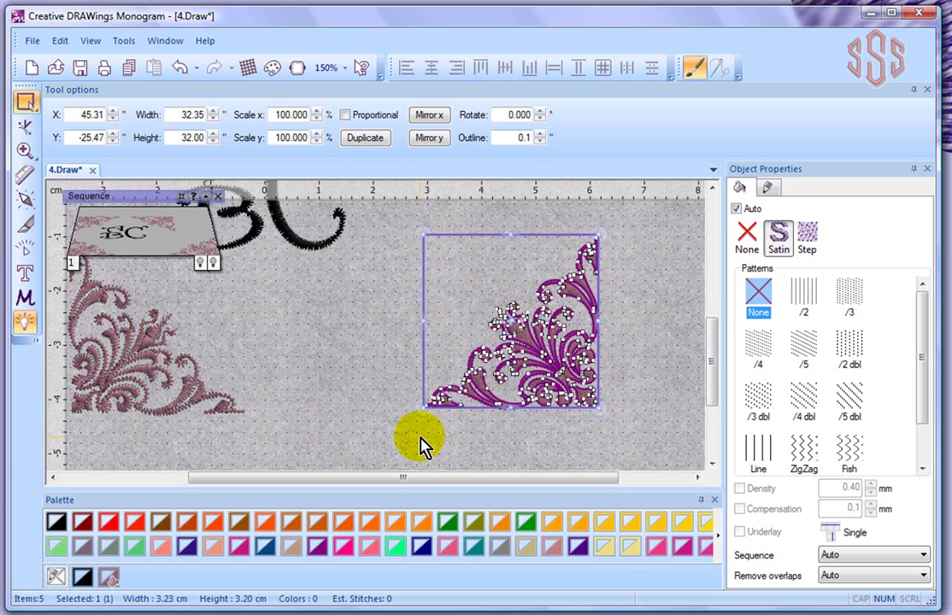
# Rotate the moved corner ornament counterclockwise around its centre using its upper-right corner.
pyautogui.scroll(4, 421, 441)
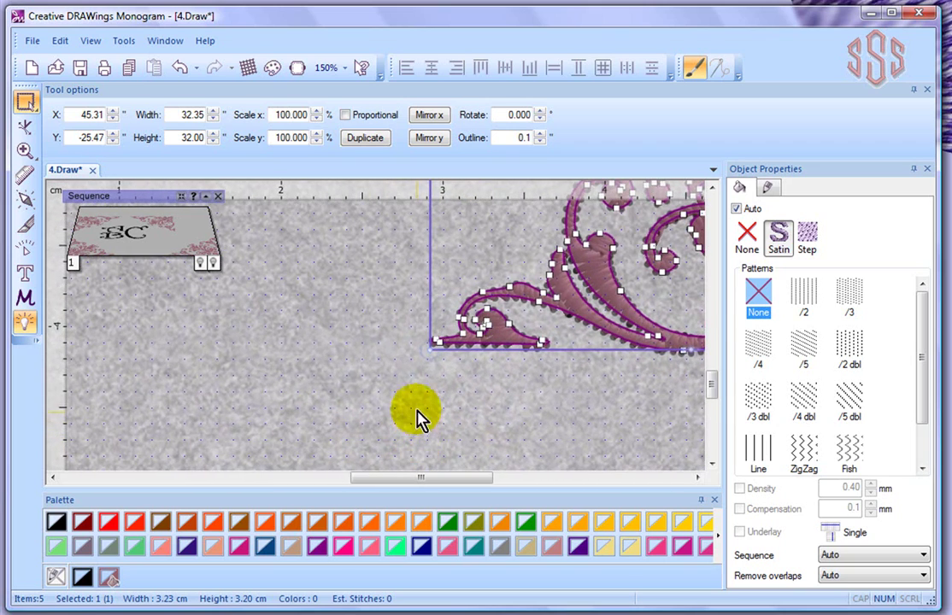
pyautogui.scroll(1, 441, 393)
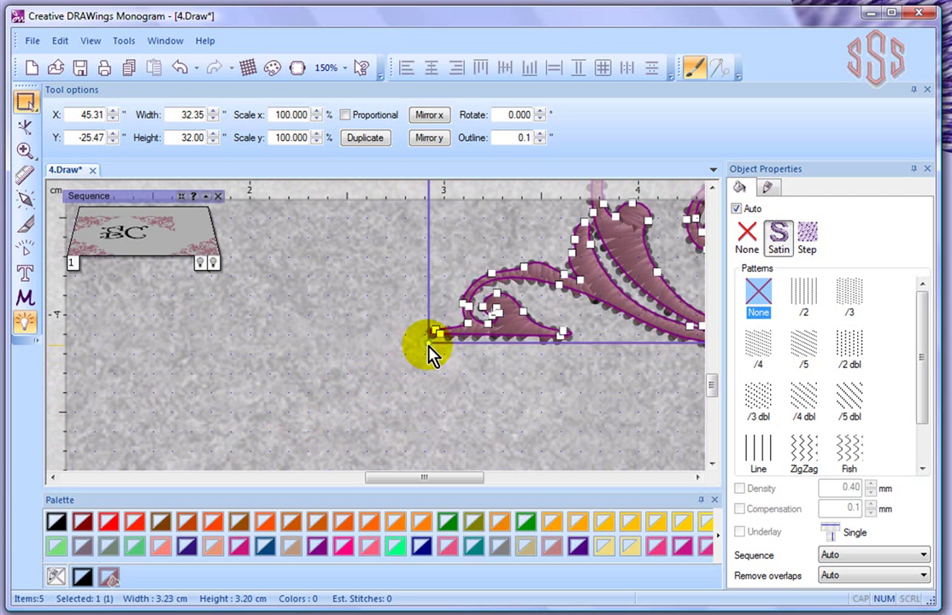
pyautogui.scroll(-3, 401, 363)
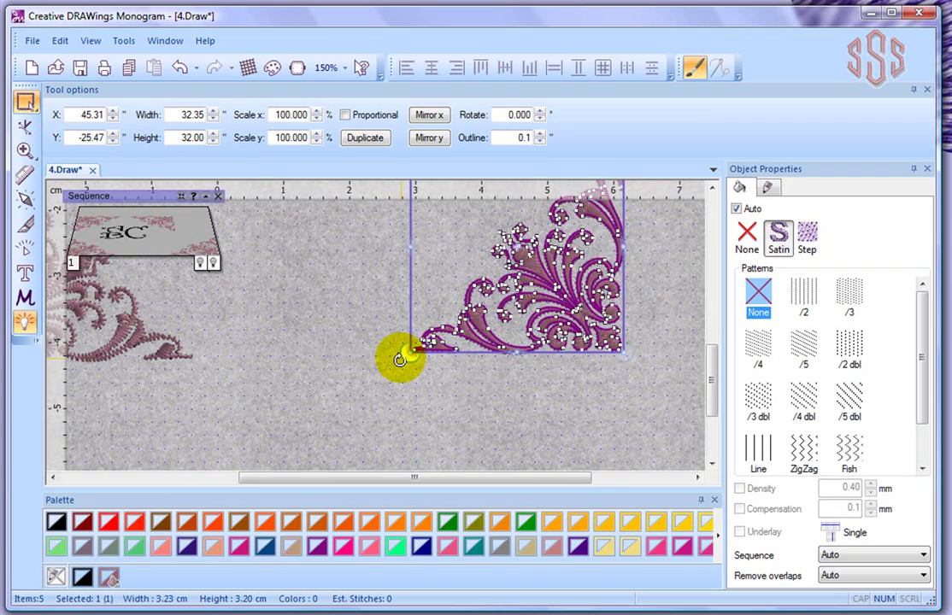
pyautogui.scroll(-1, 400, 359)
pyautogui.scroll(3, 717, 191)
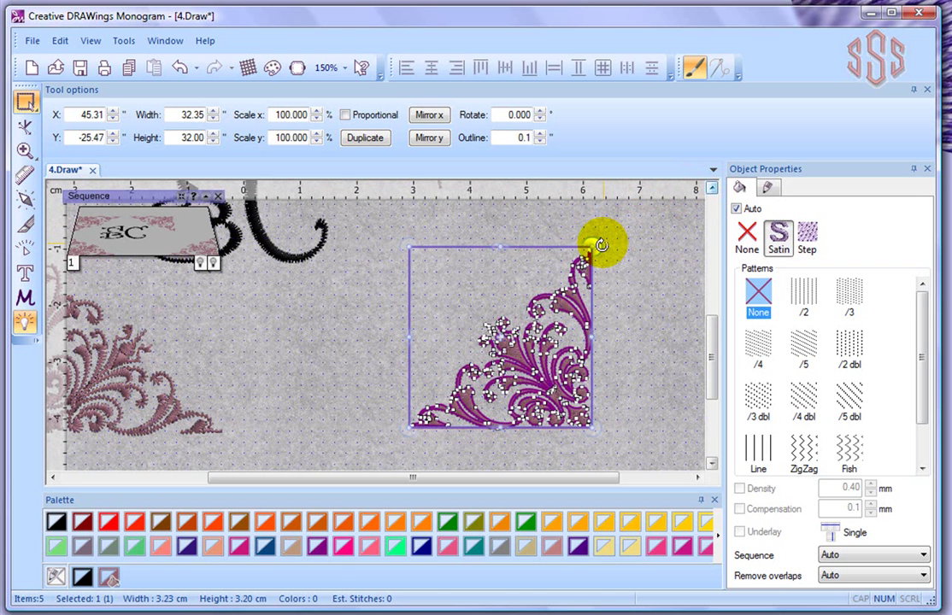
pyautogui.moveTo(602, 246); pyautogui.dragTo(541, 247)
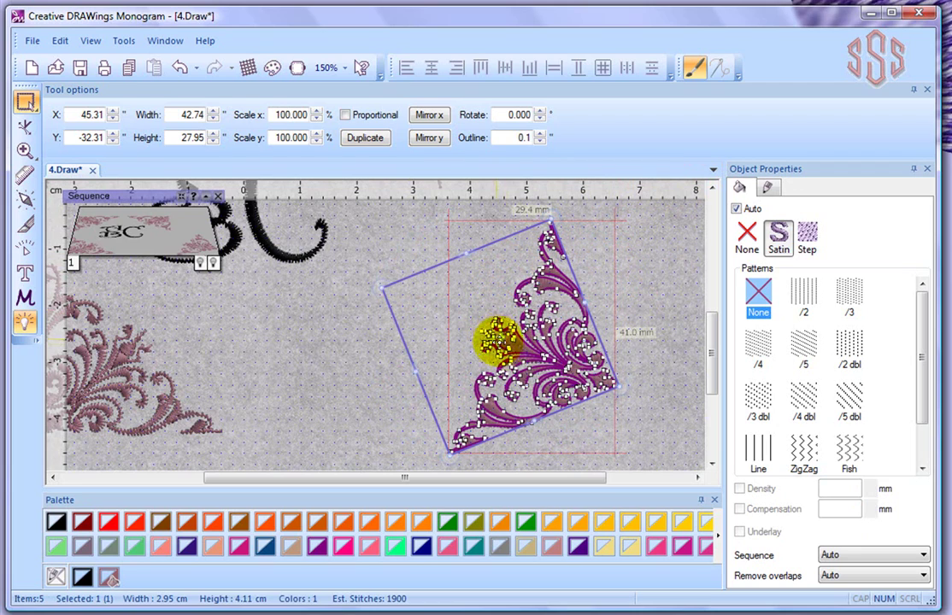
# Relocate the ornament's rotation centre to its lower-right corner and rotate it further counterclockwise around that point.
pyautogui.scroll(2, 504, 348)
pyautogui.scroll(5, 508, 352)
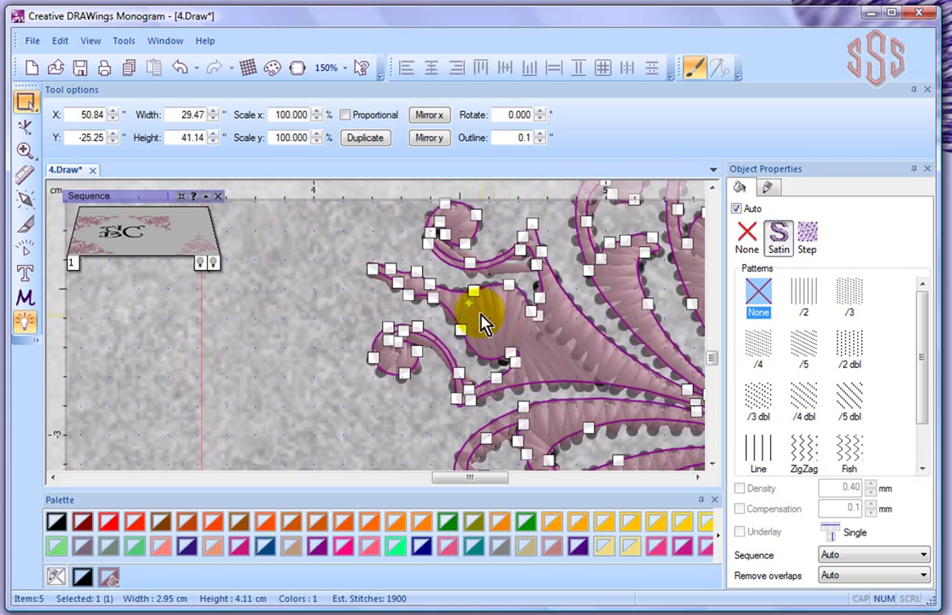
pyautogui.scroll(-7, 480, 306)
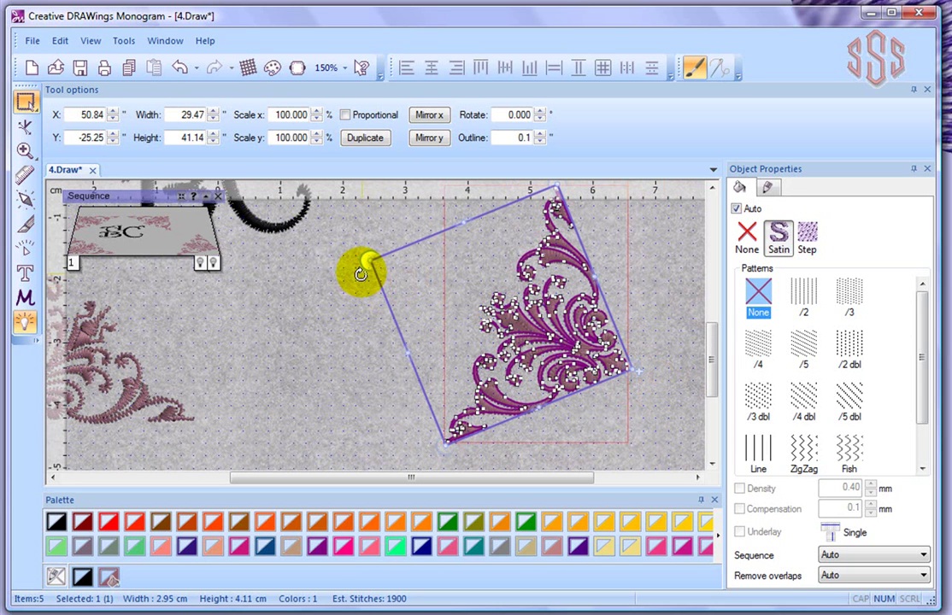
pyautogui.moveTo(360, 266); pyautogui.dragTo(430, 346)
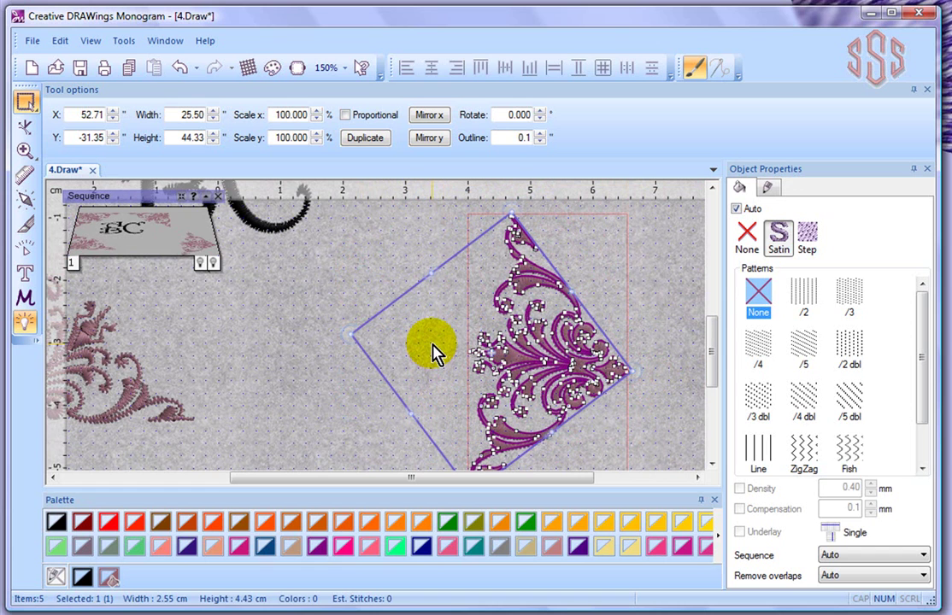
pyautogui.click(492, 353)
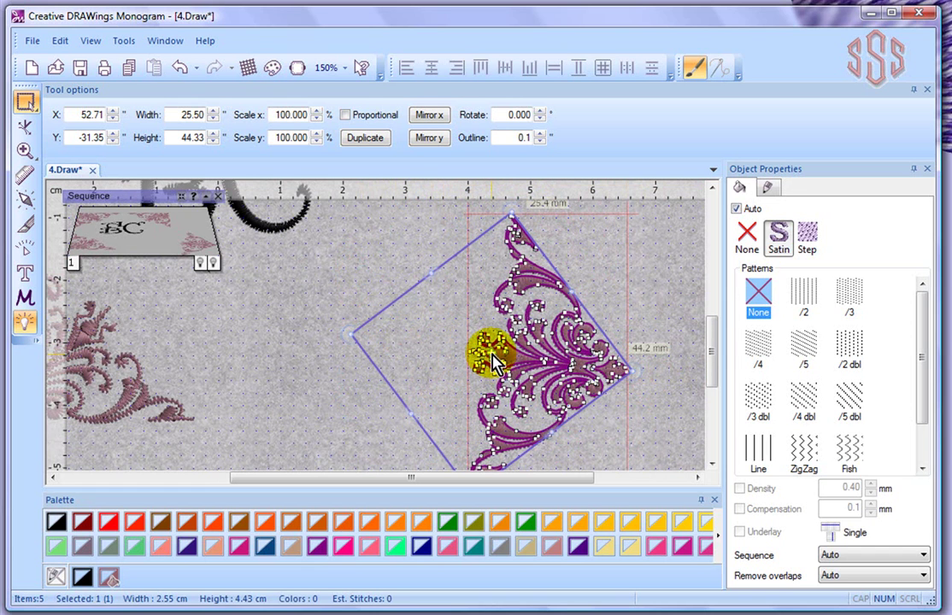
# Move the selected ornament's rotation centre just inside its inner corner and rotate the ornament counterclockwise around that point.
pyautogui.moveTo(491, 353); pyautogui.dragTo(382, 331)
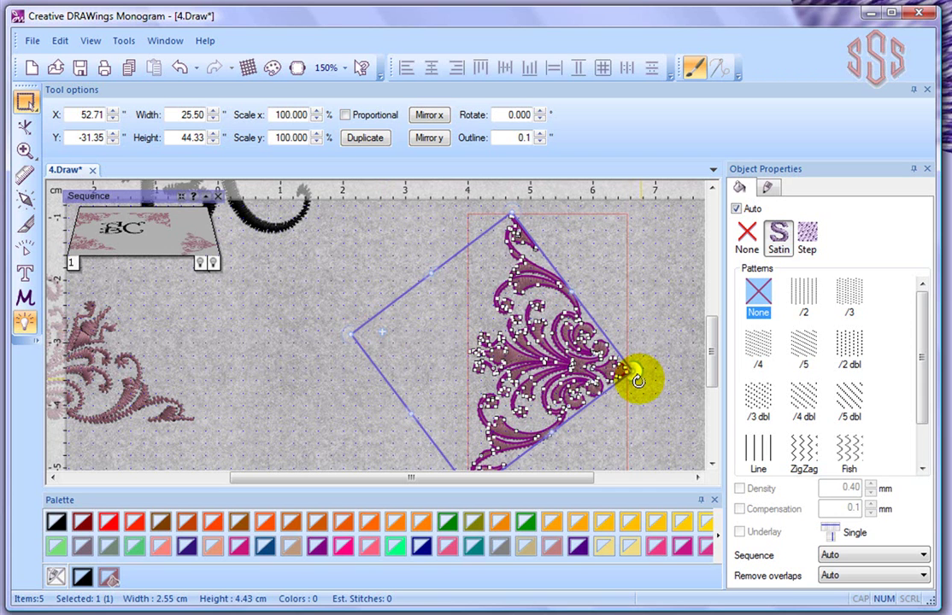
pyautogui.moveTo(634, 373); pyautogui.dragTo(647, 283)
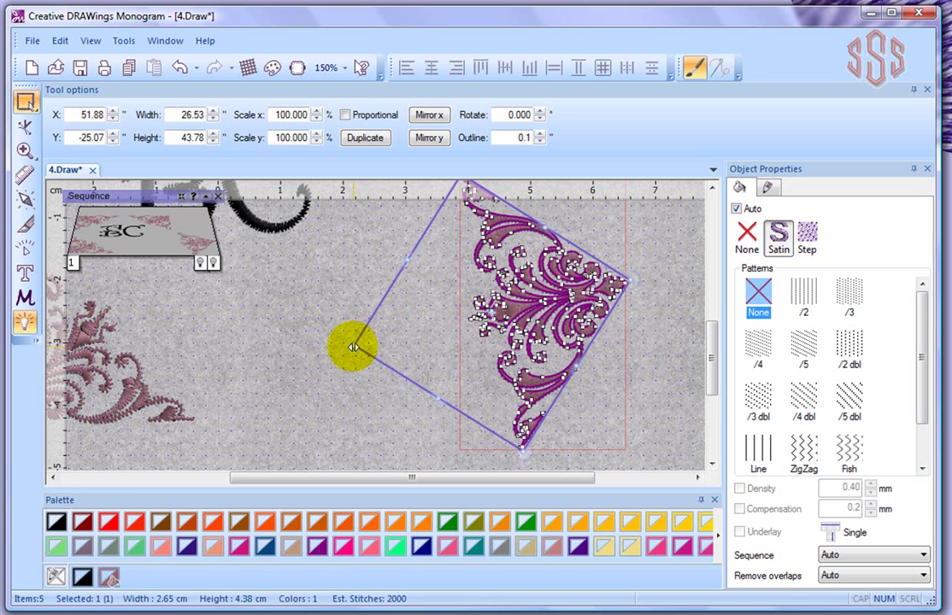
# Resize the rotated ornament from its inner corner and from one side to about 29.71 by 53.97 mm, and clear the selection.
pyautogui.moveTo(353, 347); pyautogui.dragTo(306, 353)
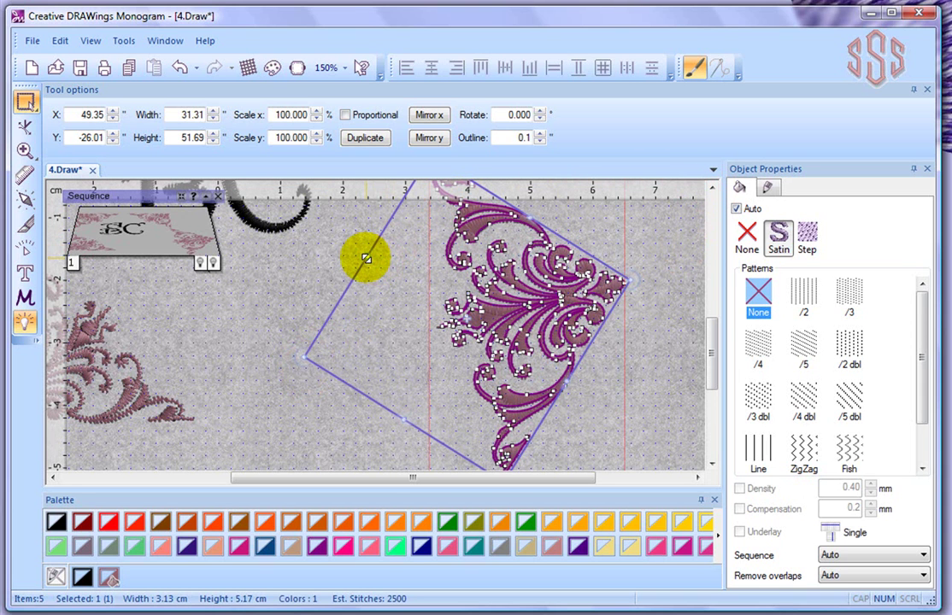
pyautogui.click(712, 188)
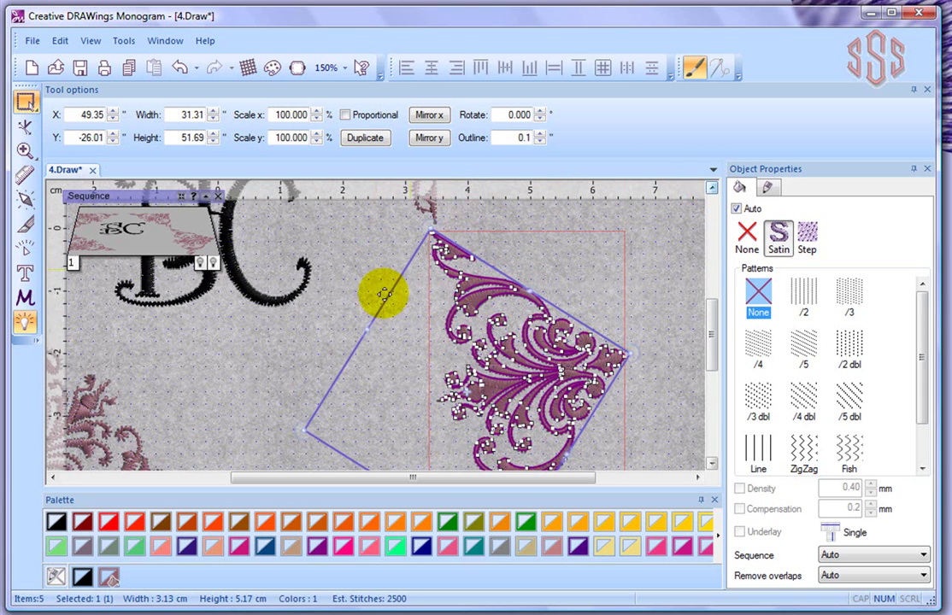
pyautogui.moveTo(367, 332); pyautogui.dragTo(396, 357)
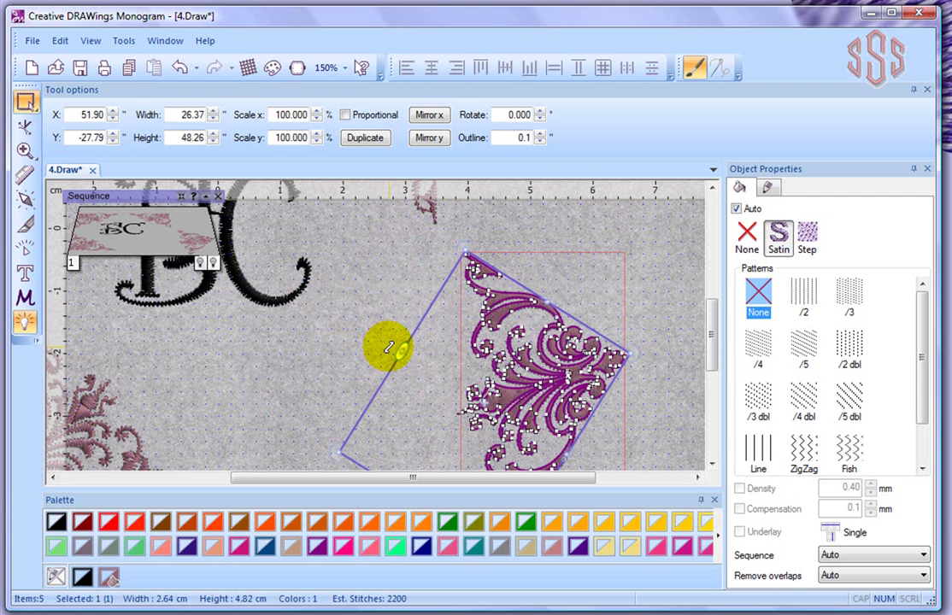
pyautogui.moveTo(390, 347); pyautogui.dragTo(367, 326)
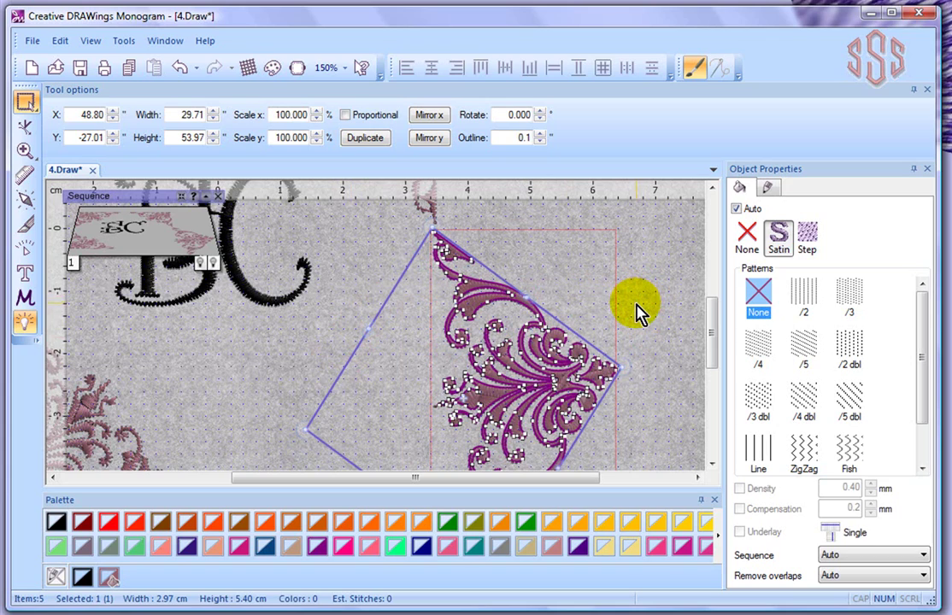
pyautogui.scroll(-4, 640, 313)
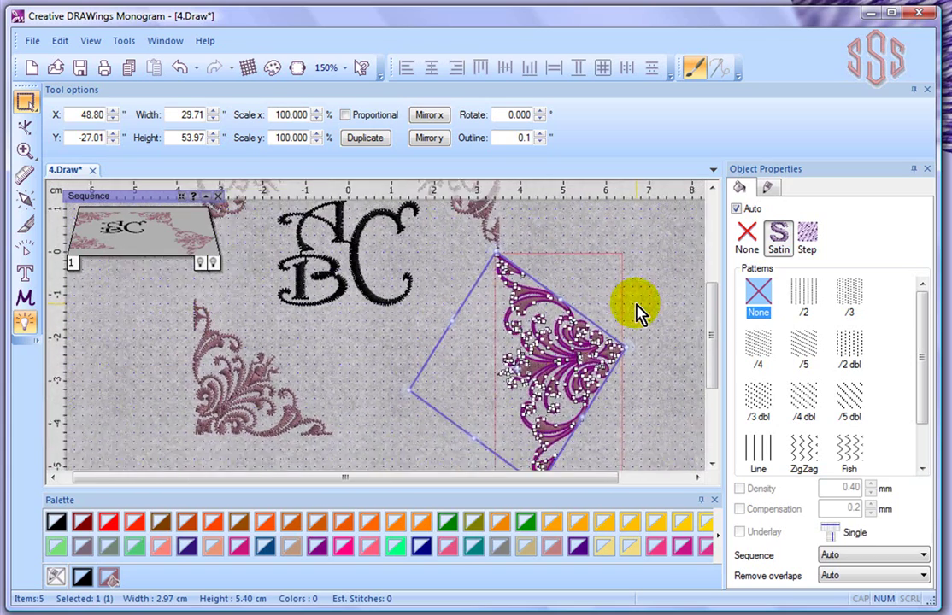
pyautogui.scroll(-3, 641, 310)
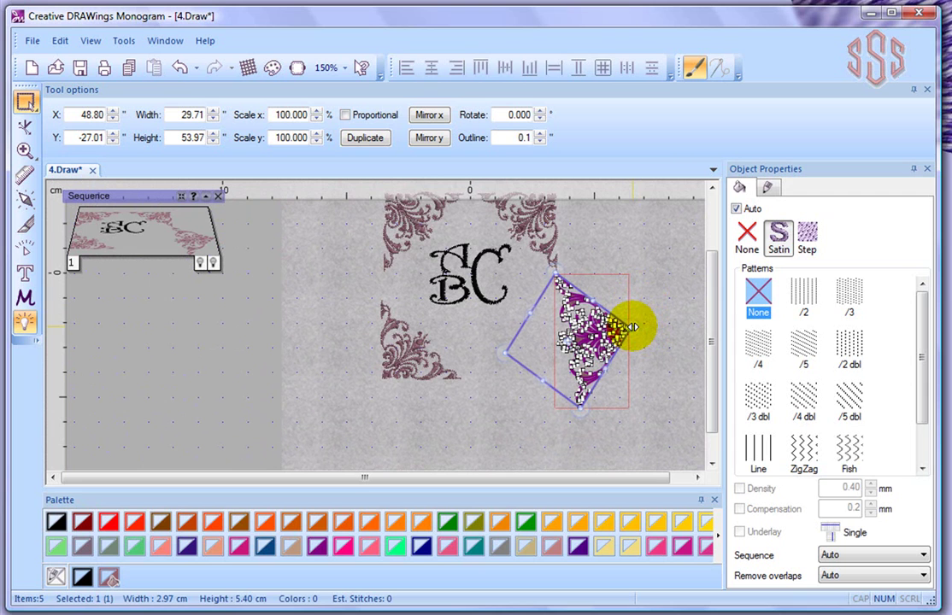
pyautogui.moveTo(628, 325); pyautogui.dragTo(596, 299)
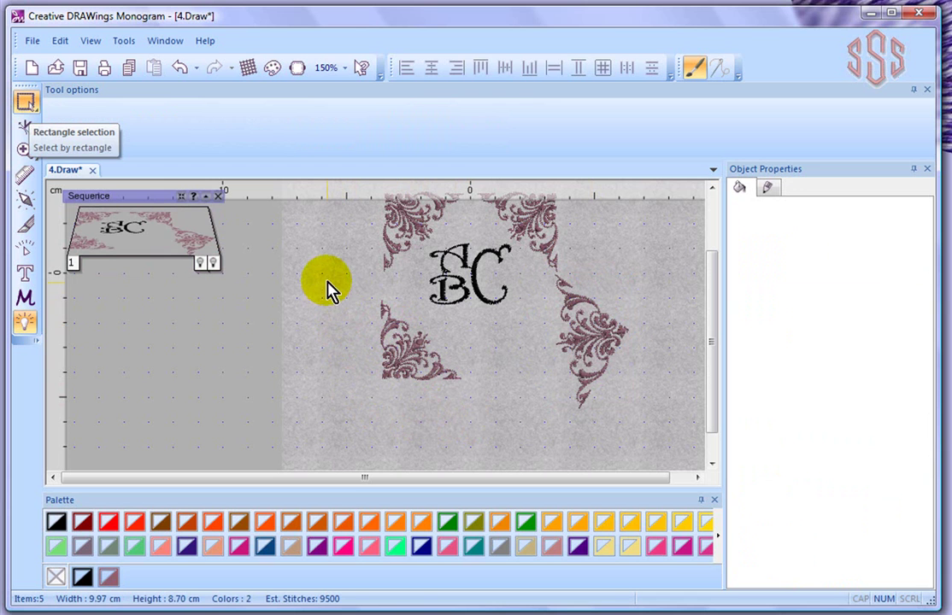
# Select both lower corner ornaments with one selection rectangle and scale them down together to about 6.23 by 3.38 cm.
pyautogui.click(412, 363)
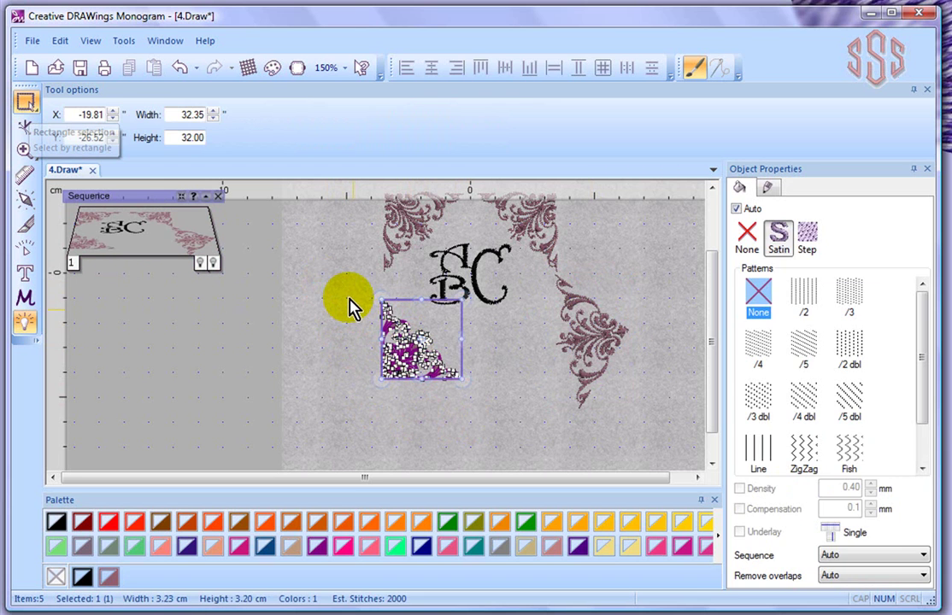
pyautogui.moveTo(344, 272); pyautogui.dragTo(659, 439)
pyautogui.moveTo(630, 404); pyautogui.dragTo(432, 312)
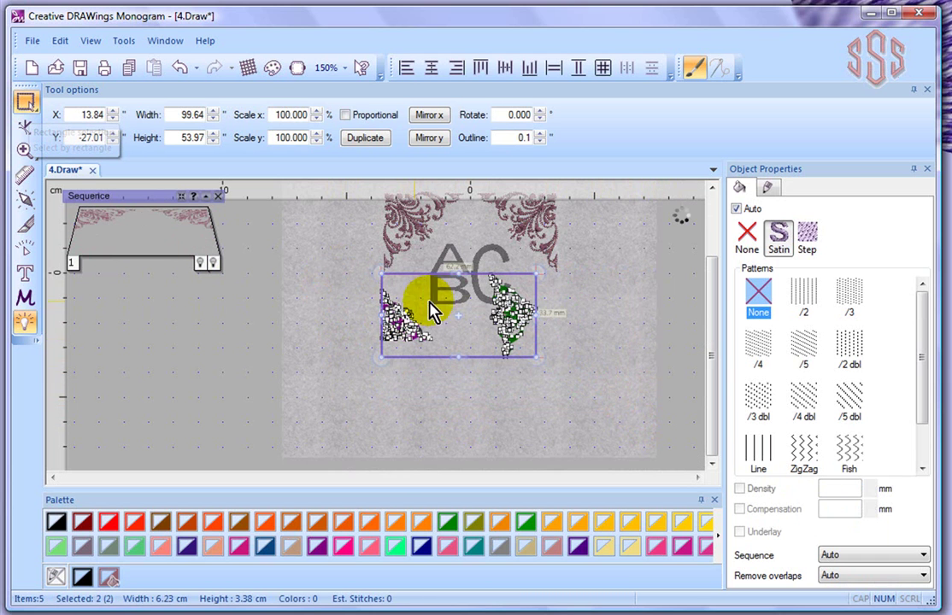
# Rotate the two selected ornaments clockwise together, clear the selection, and select the ornament beside the monogram on its own.
pyautogui.moveTo(543, 279); pyautogui.dragTo(514, 361)
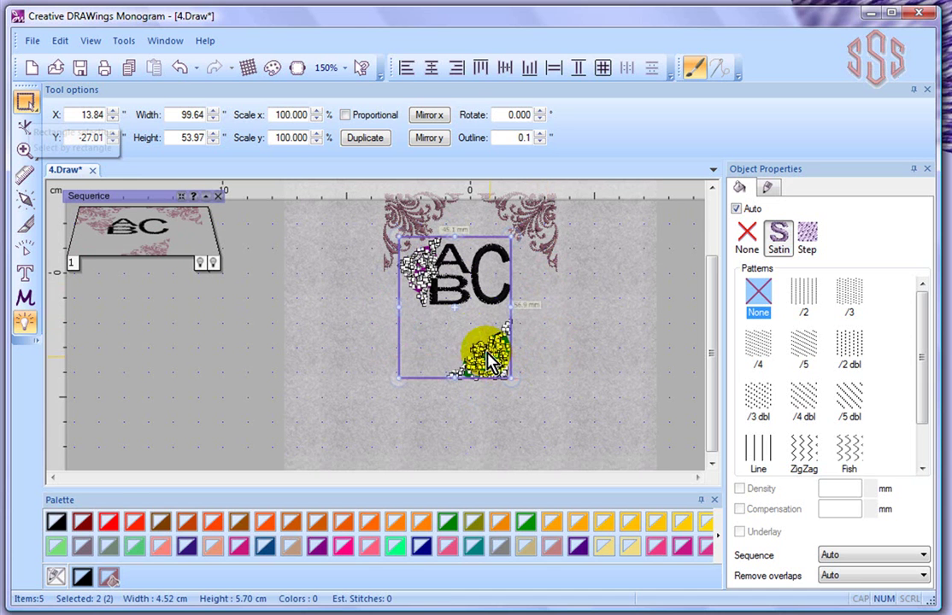
pyautogui.click(403, 386)
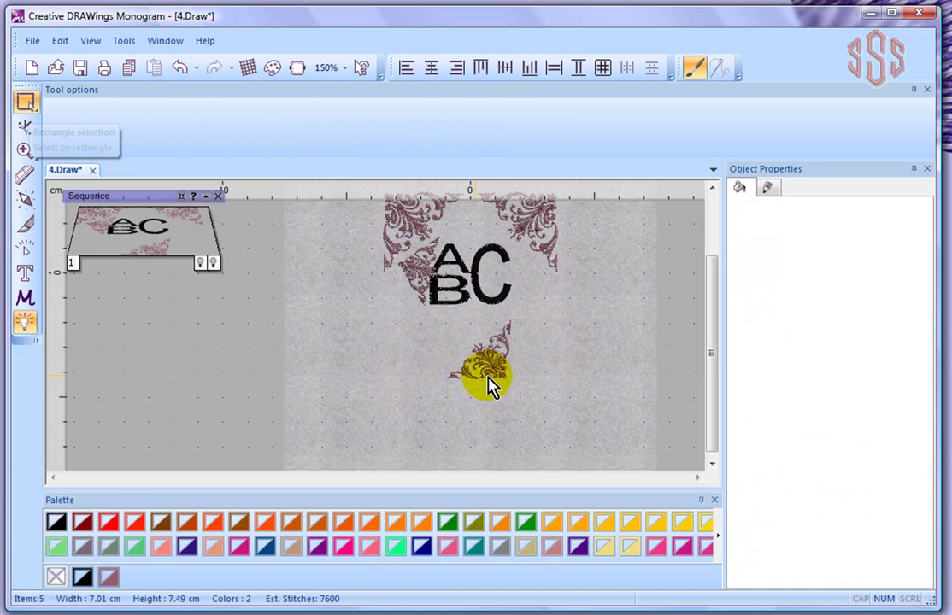
pyautogui.click(412, 294)
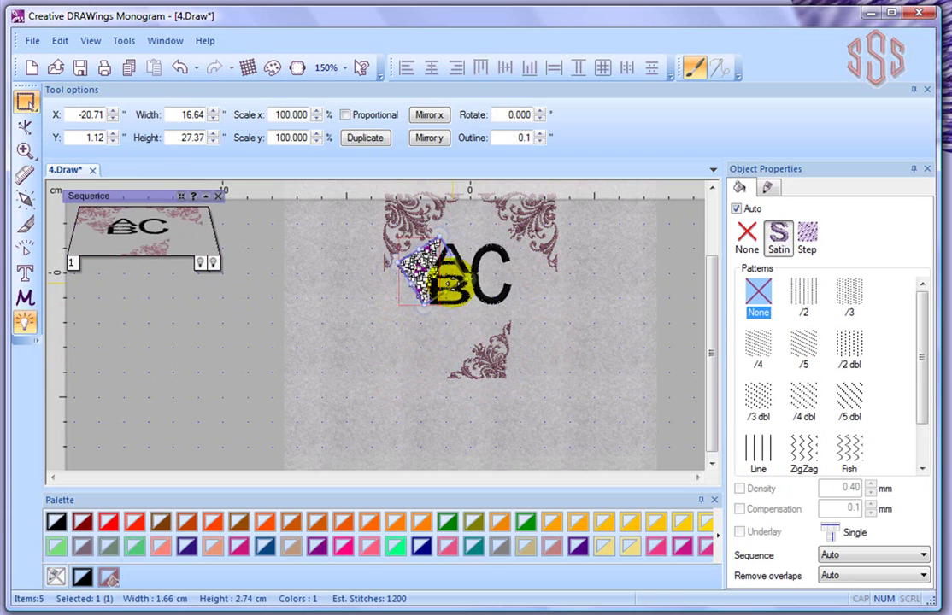
pyautogui.click(393, 329)
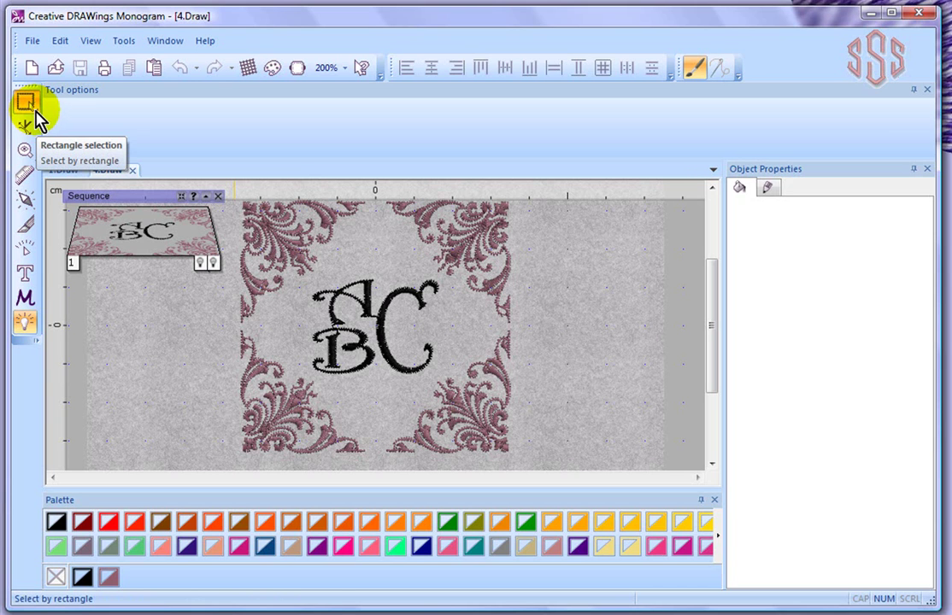
# Switch to the Lasso selection tool, select the lower-right corner ornament directly and by encircling it, and clear the selection.
pyautogui.click(36, 112)
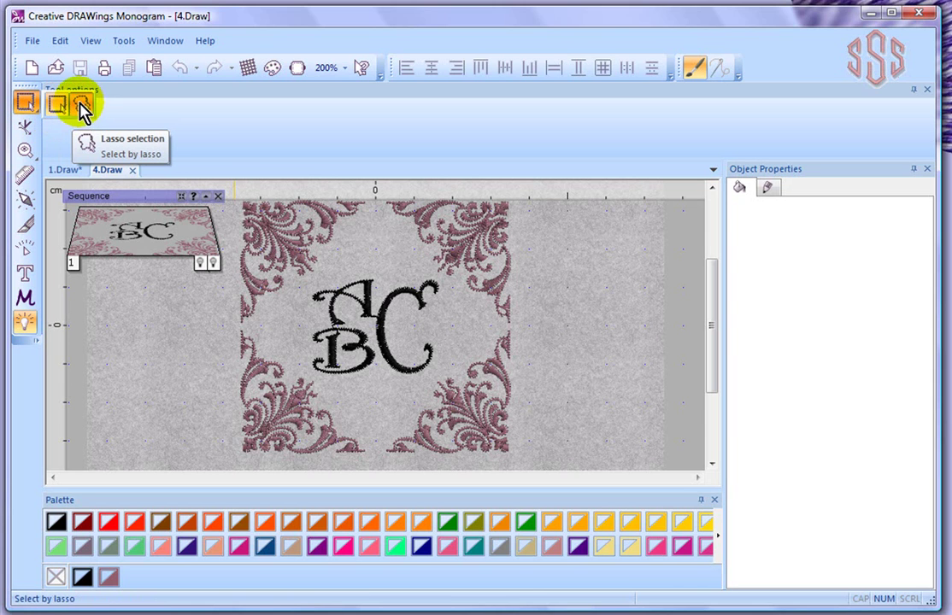
pyautogui.click(82, 108)
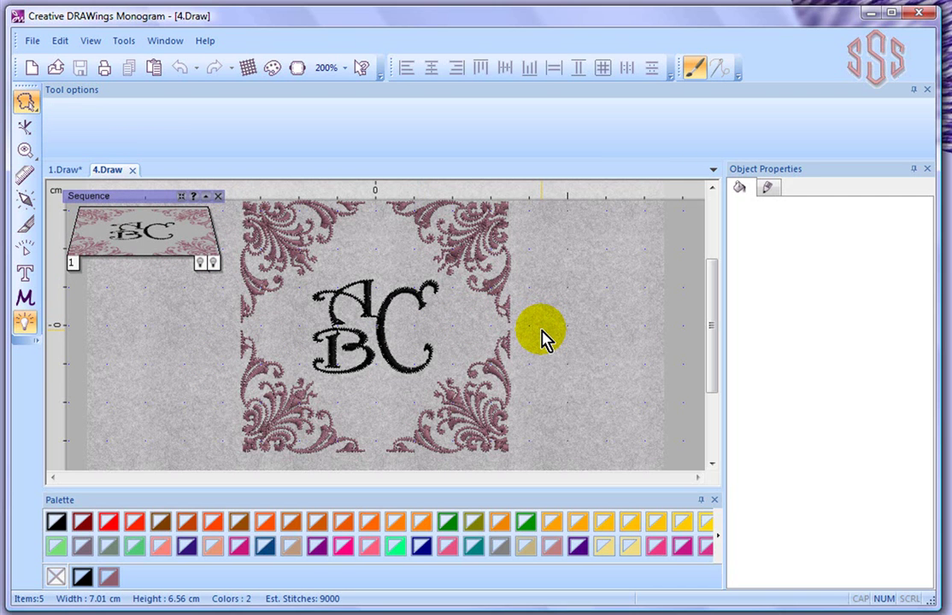
pyautogui.click(492, 437)
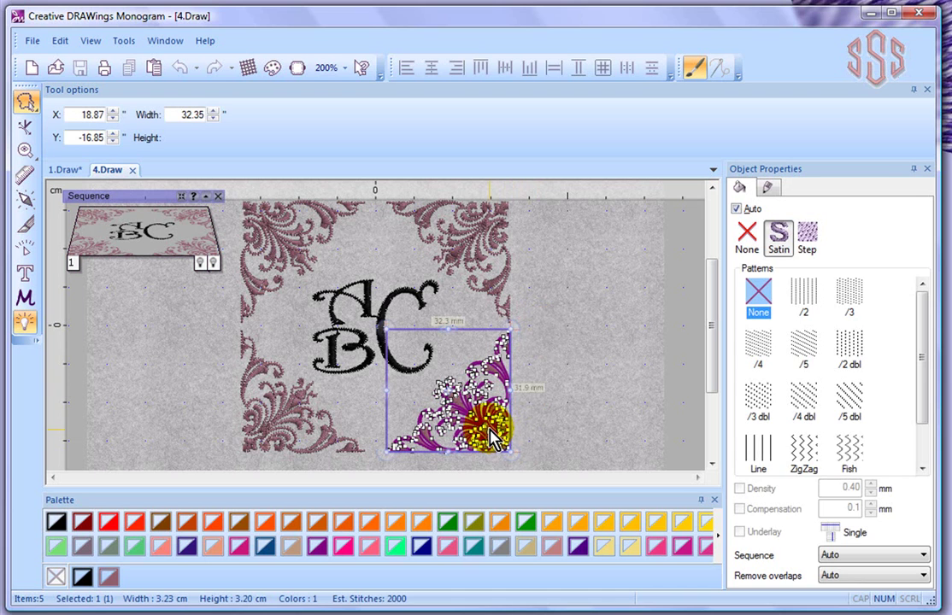
pyautogui.click(560, 340)
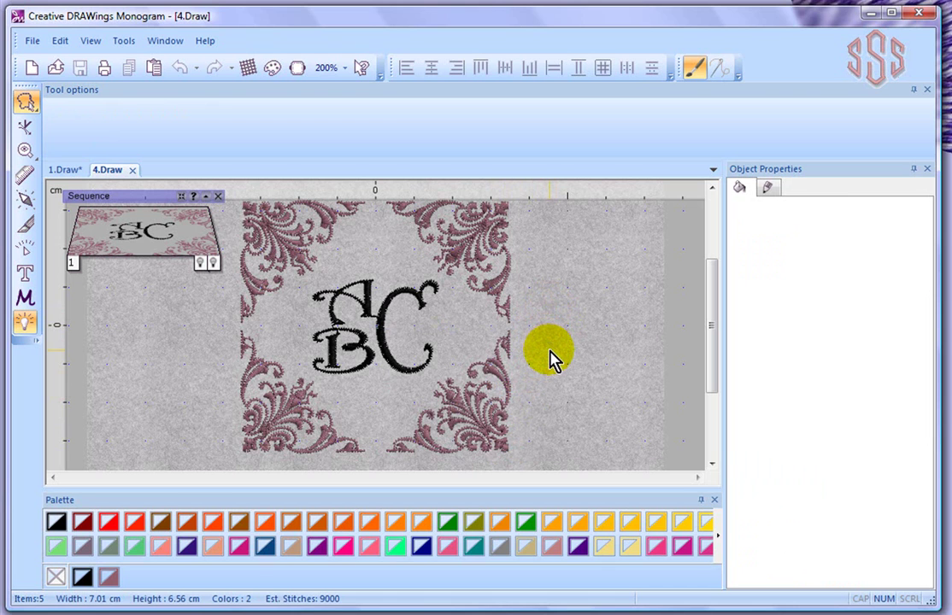
pyautogui.moveTo(552, 339)
pyautogui.mouseDown()
pyautogui.moveTo(478, 322)
pyautogui.moveTo(442, 341)
pyautogui.moveTo(400, 378)
pyautogui.moveTo(377, 446)
pyautogui.moveTo(392, 458)
pyautogui.moveTo(436, 449)
pyautogui.moveTo(531, 398)
pyautogui.mouseUp()
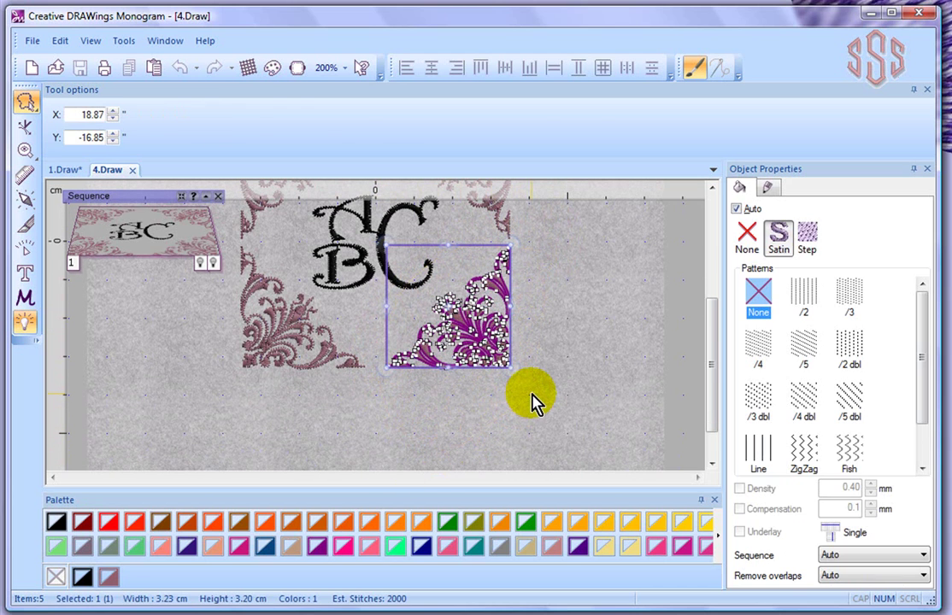
pyautogui.click(402, 402)
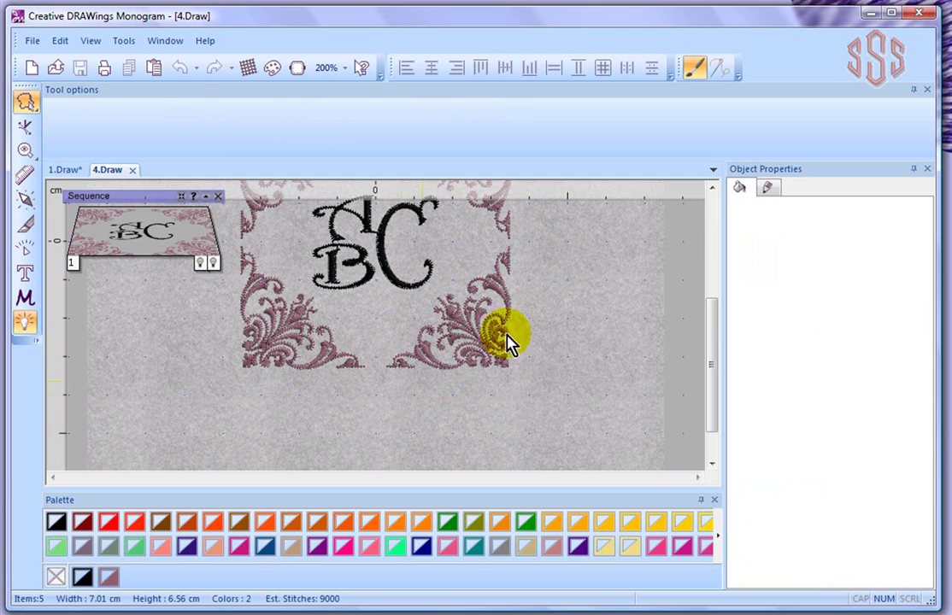
# Lasso around the monogram to select the upper-right, lower-right and lower-left ornaments together, and clear the selection.
pyautogui.click(713, 192)
pyautogui.click(713, 190)
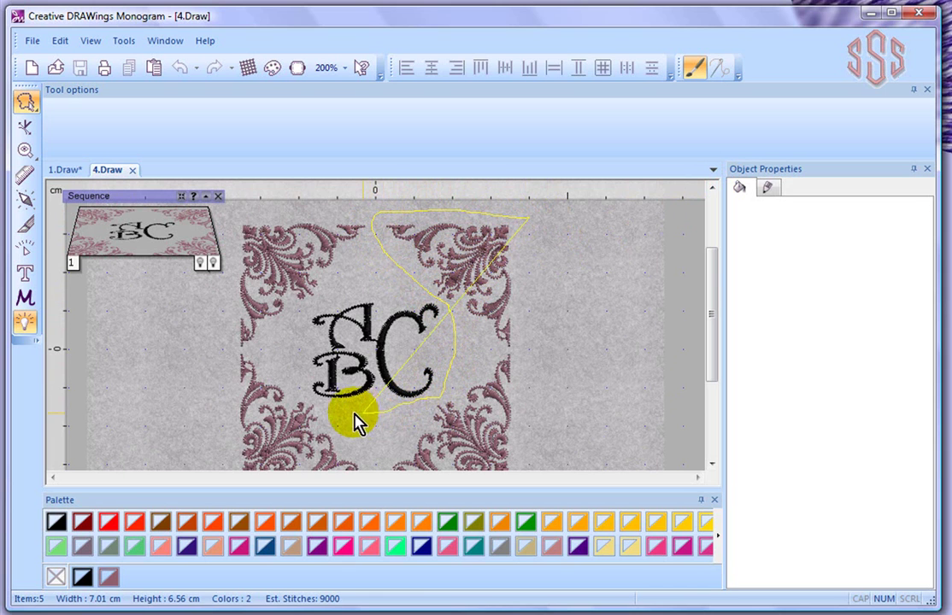
pyautogui.moveTo(333, 417)
pyautogui.mouseDown()
pyautogui.moveTo(317, 414)
pyautogui.moveTo(239, 346)
pyautogui.moveTo(218, 364)
pyautogui.moveTo(213, 471)
pyautogui.moveTo(415, 453)
pyautogui.moveTo(540, 389)
pyautogui.mouseUp()
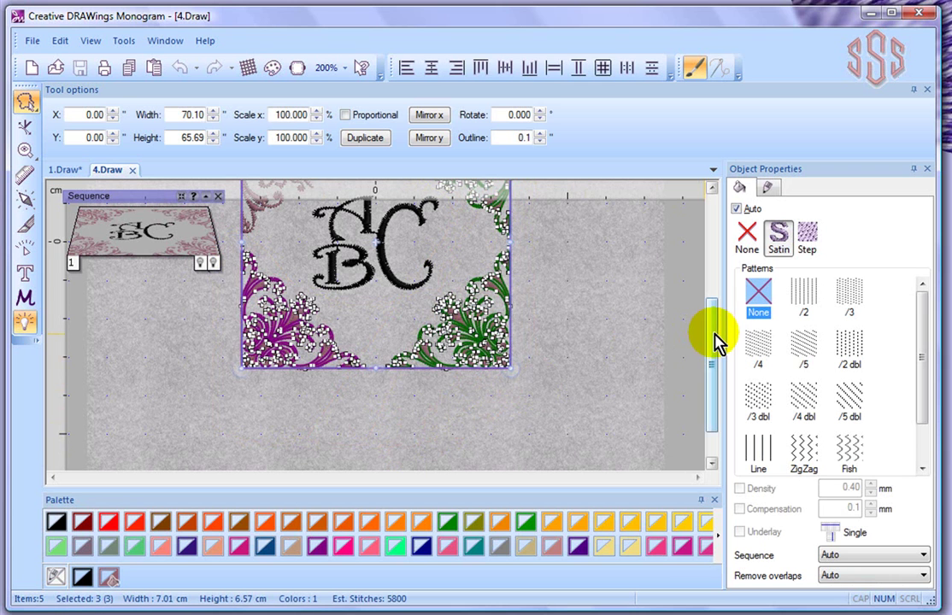
pyautogui.scroll(3, 716, 340)
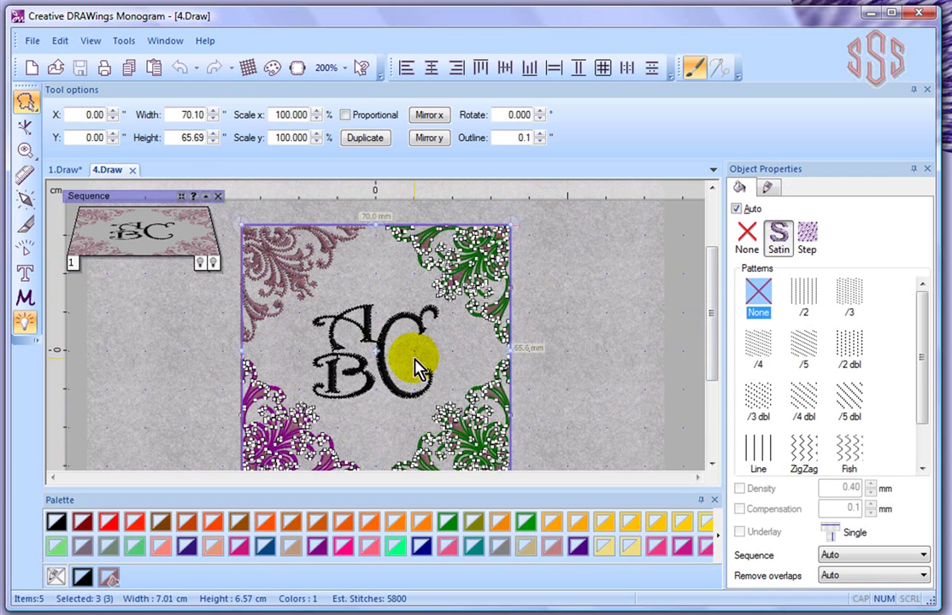
pyautogui.click(569, 260)
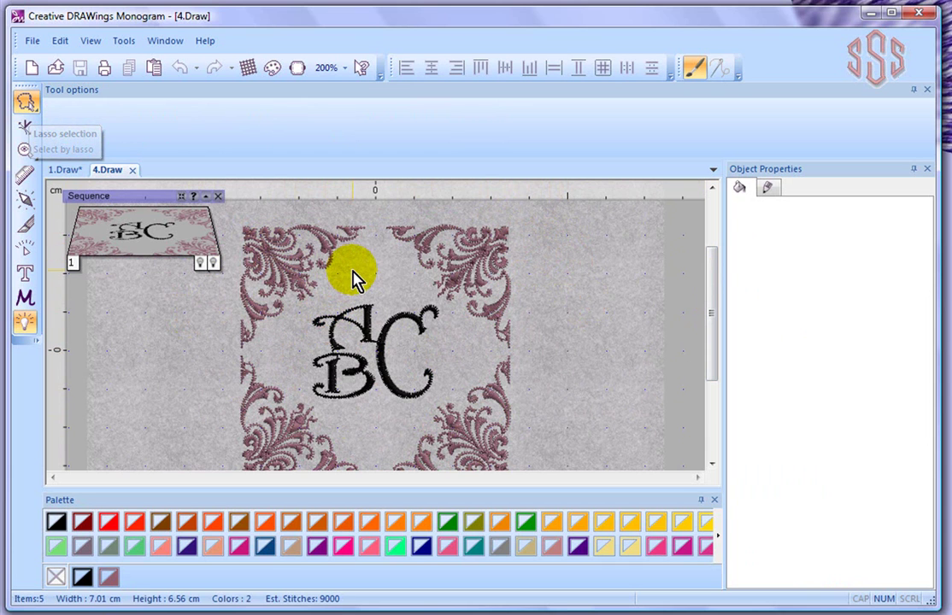
# Select only the ABC monogram by drawing a lasso around it, and switch back to the Rectangle selection tool.
pyautogui.moveTo(355, 275)
pyautogui.mouseDown()
pyautogui.moveTo(446, 291)
pyautogui.moveTo(461, 332)
pyautogui.moveTo(432, 397)
pyautogui.moveTo(419, 421)
pyautogui.moveTo(394, 433)
pyautogui.moveTo(312, 429)
pyautogui.moveTo(285, 410)
pyautogui.moveTo(280, 357)
pyautogui.moveTo(479, 309)
pyautogui.moveTo(478, 417)
pyautogui.moveTo(412, 446)
pyautogui.moveTo(298, 418)
pyautogui.mouseUp()
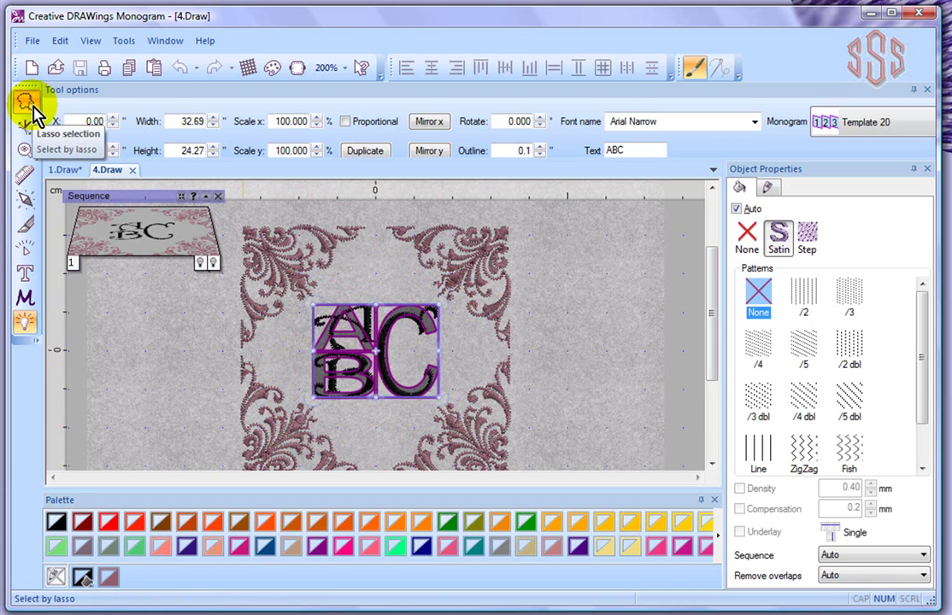
pyautogui.click(34, 113)
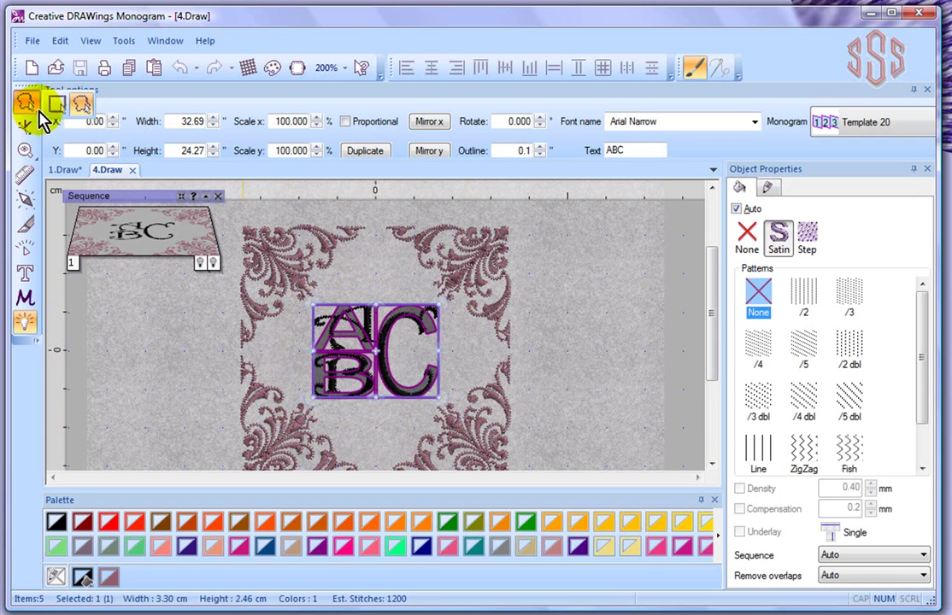
pyautogui.click(57, 105)
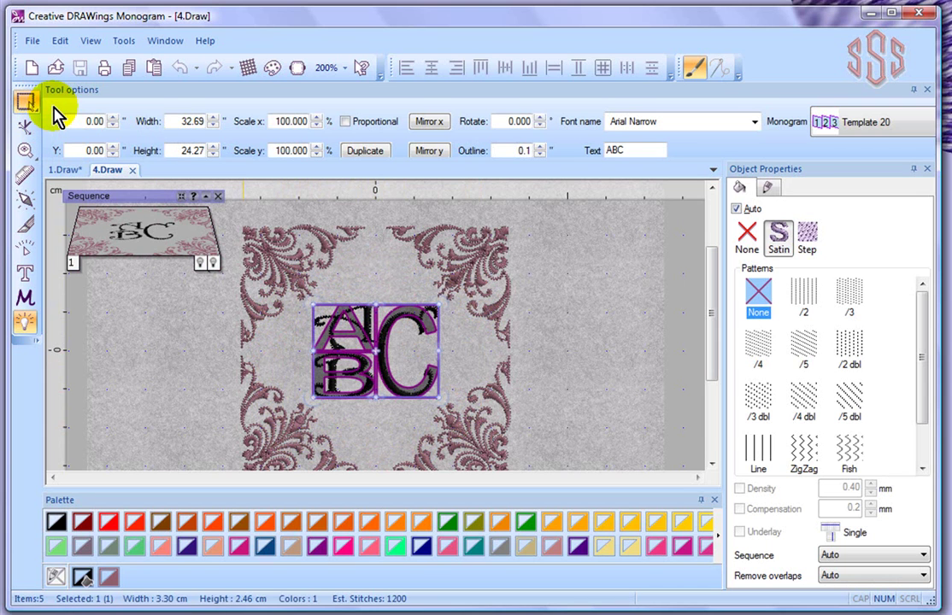